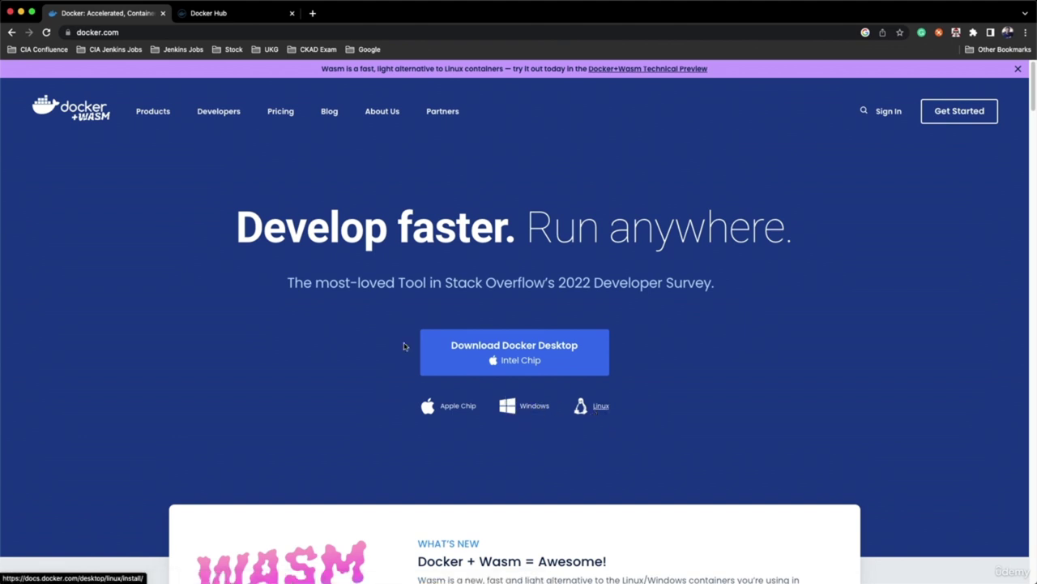
Step: Search the web for Docker Desktop in a new browser tab and open the Install Docker Desktop on Windows page
click(312, 13)
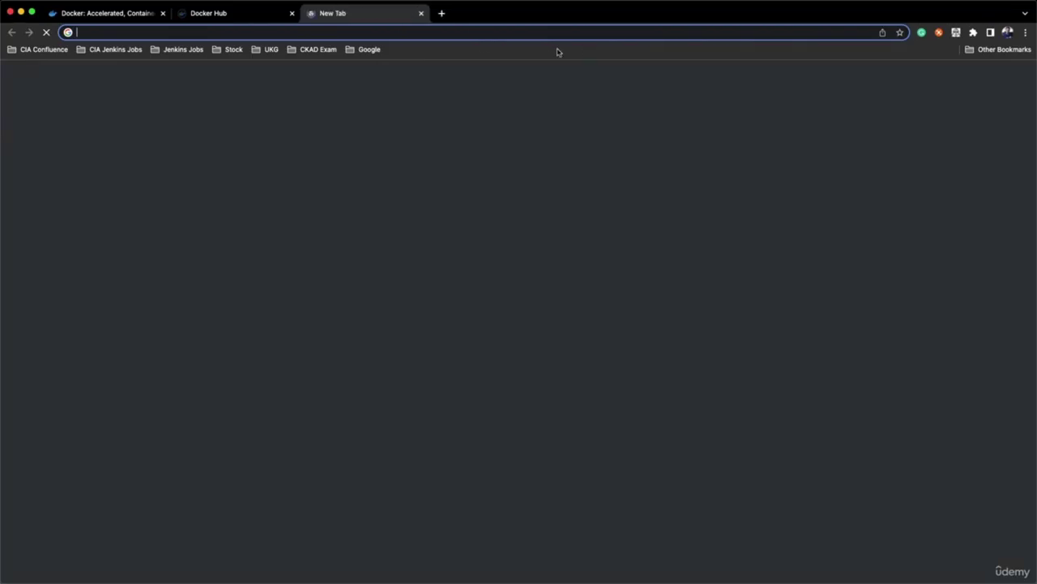
text(docker des)
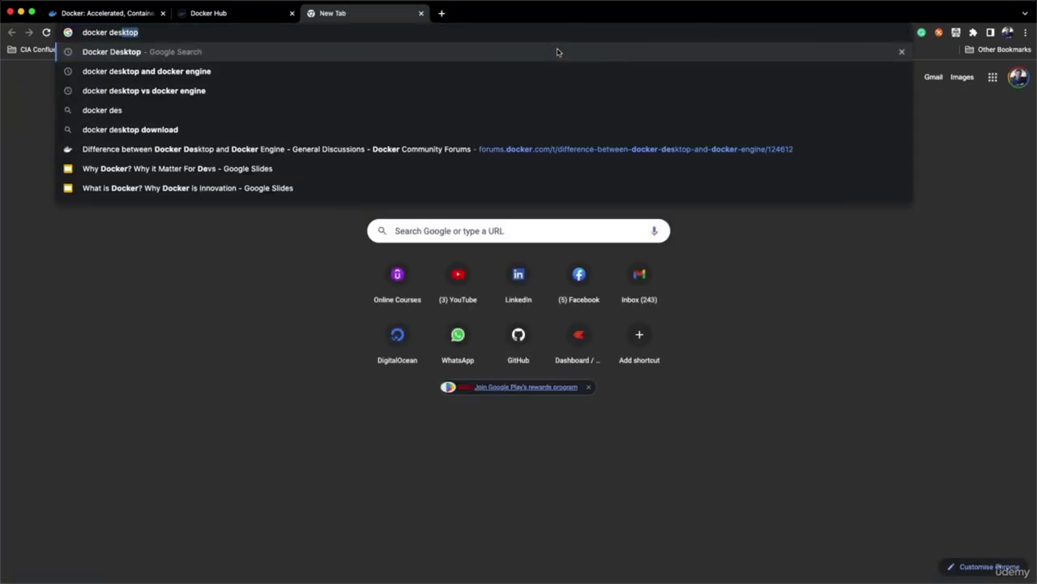
key(Return)
scroll(312, 276, down, 1)
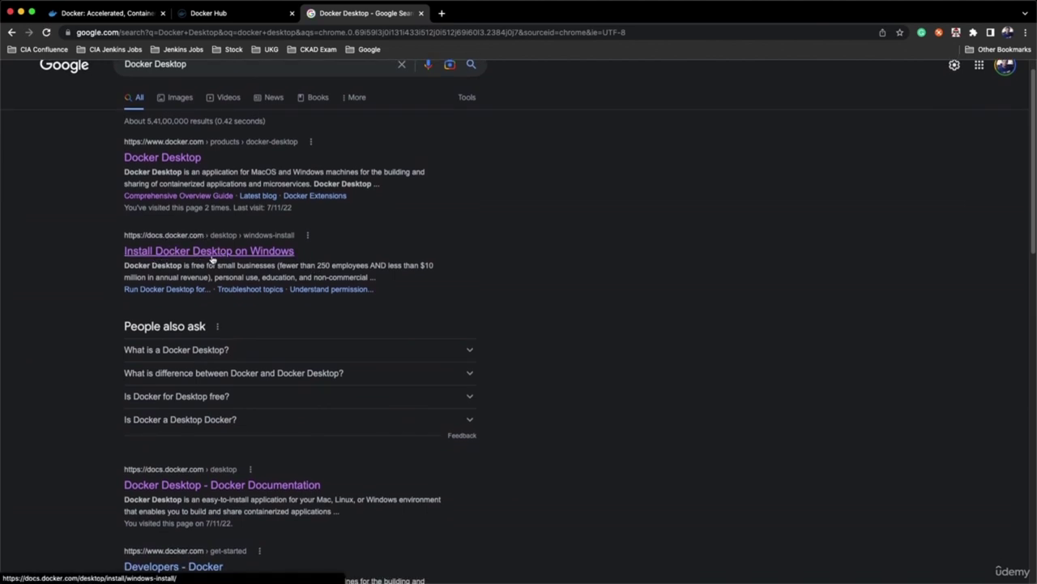
click(213, 253)
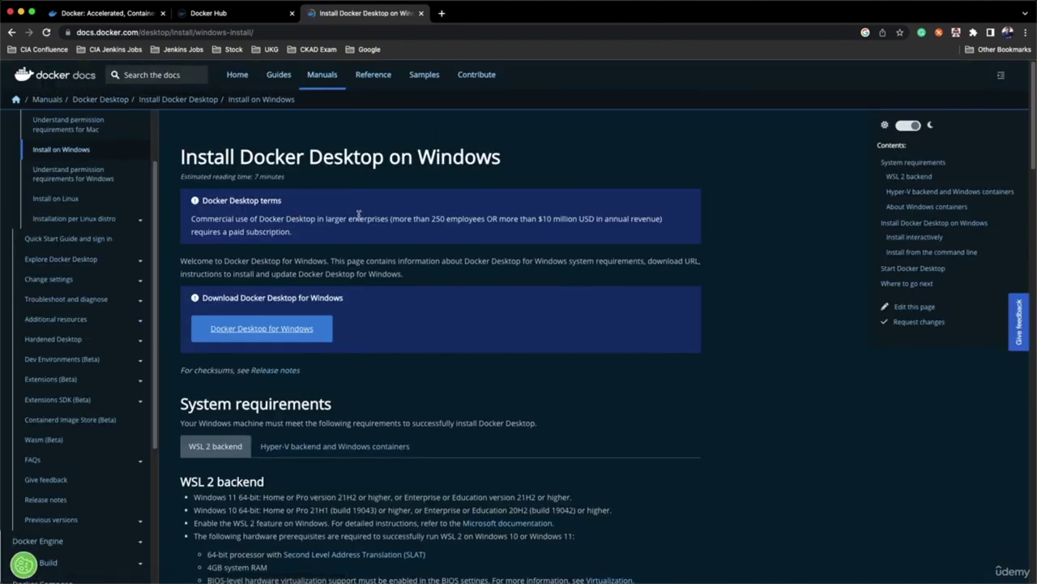
Step: Open the Mac and Linux installation pages, examining the supported platforms and generic installation steps for Linux
scroll(121, 251, up, 3)
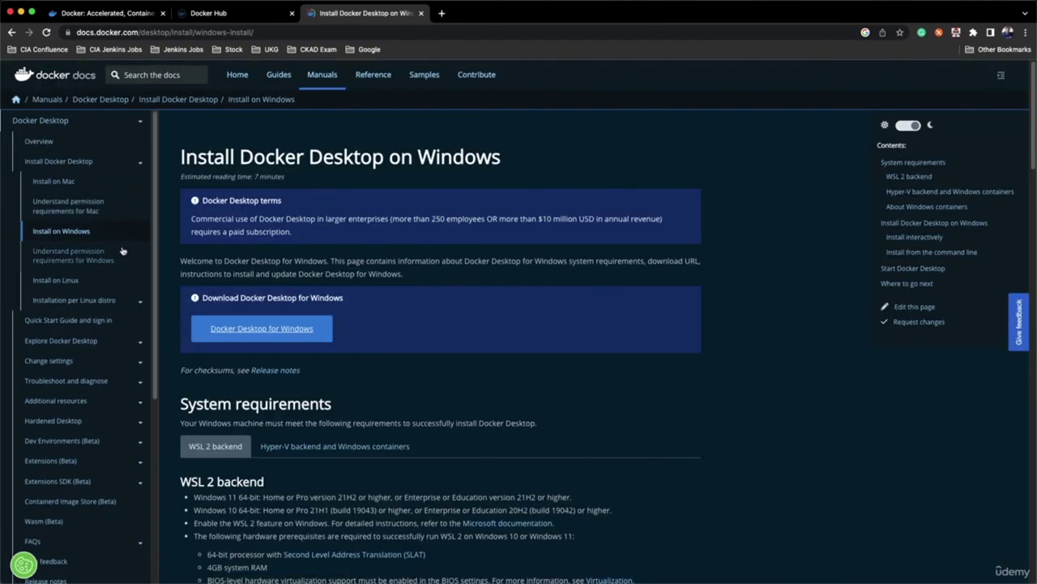
click(53, 182)
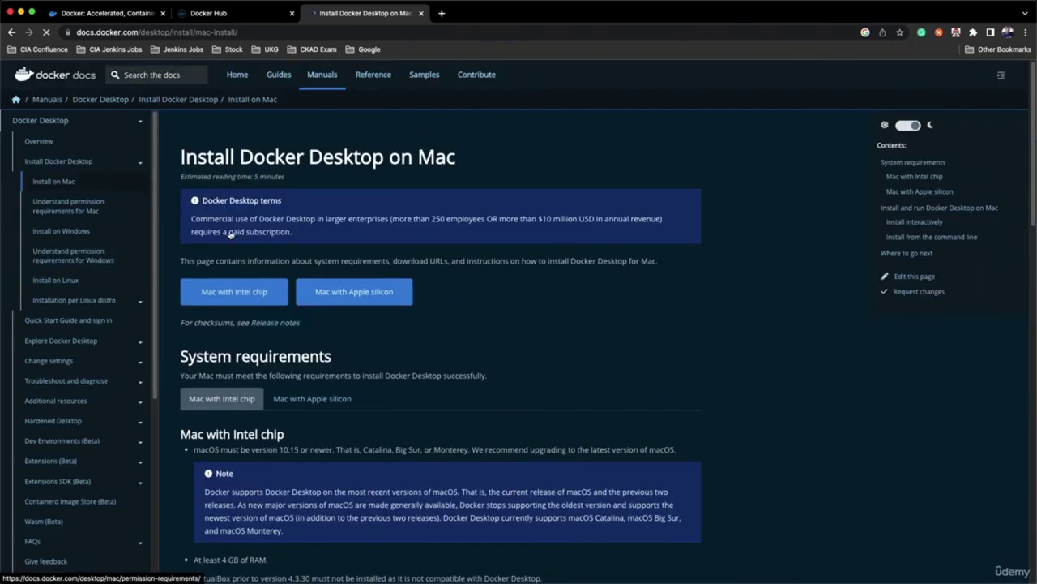
click(68, 233)
click(55, 199)
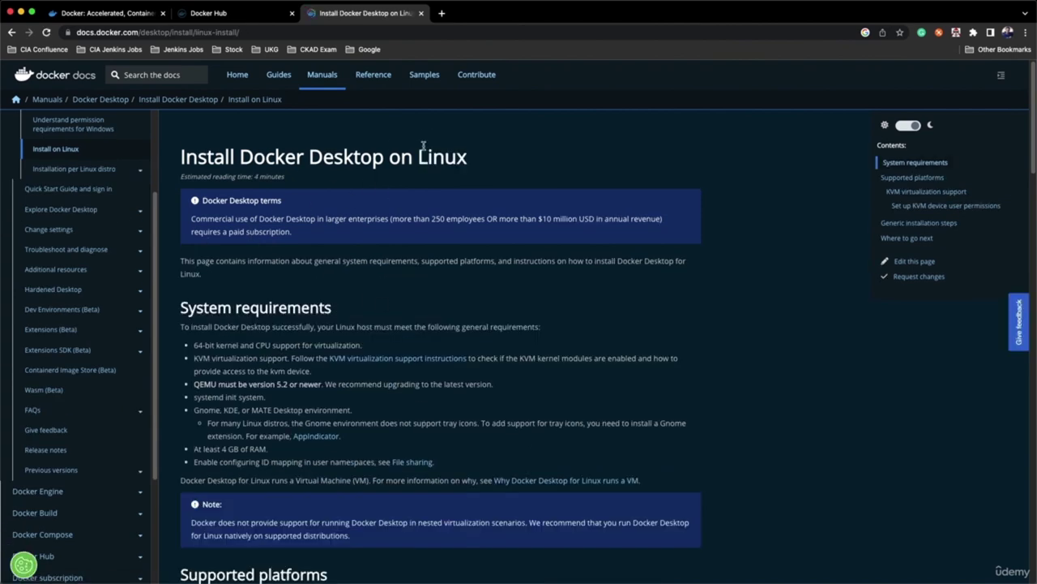
scroll(404, 387, down, 10)
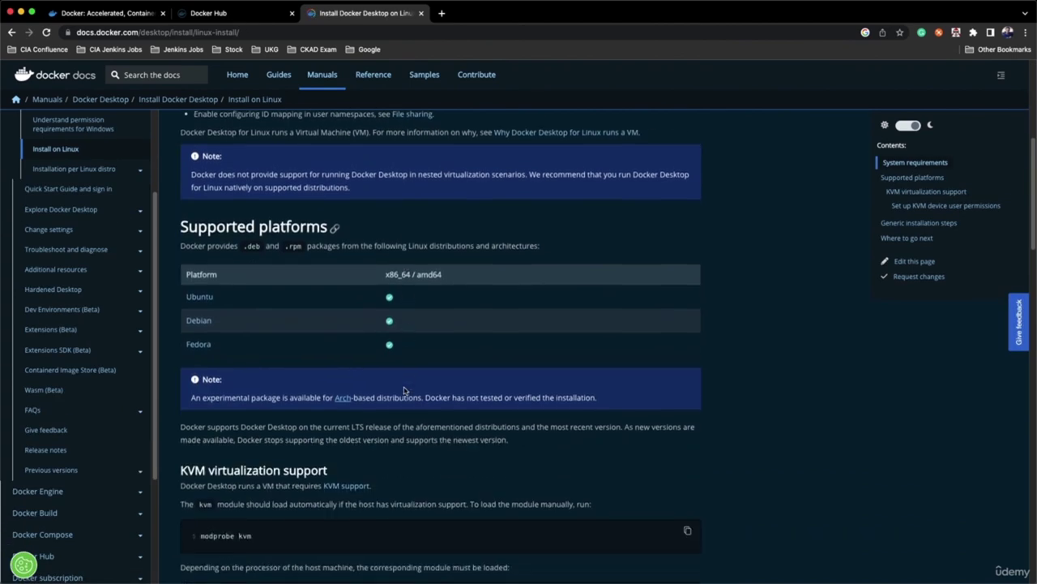
scroll(449, 377, down, 3)
scroll(452, 376, down, 3)
scroll(80, 239, up, 2)
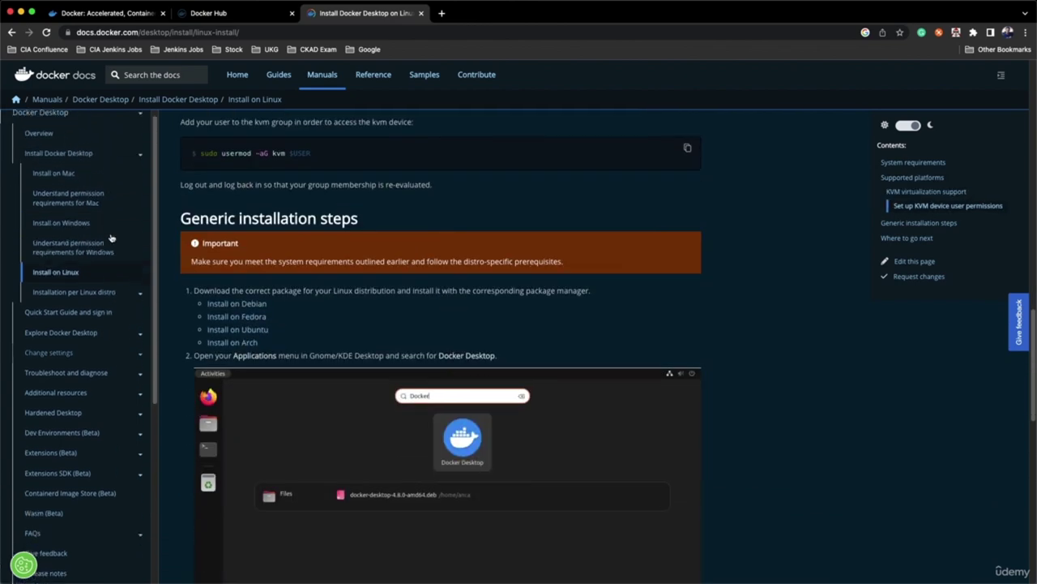
Step: Review the system requirements and command-line installation instructions on the Install on Windows page
click(78, 233)
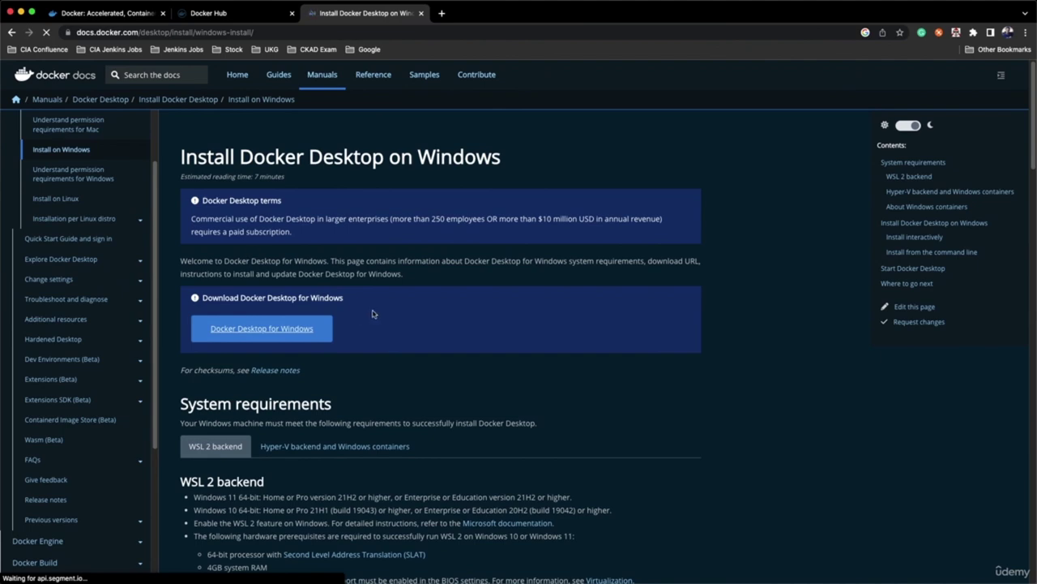
scroll(386, 322, down, 8)
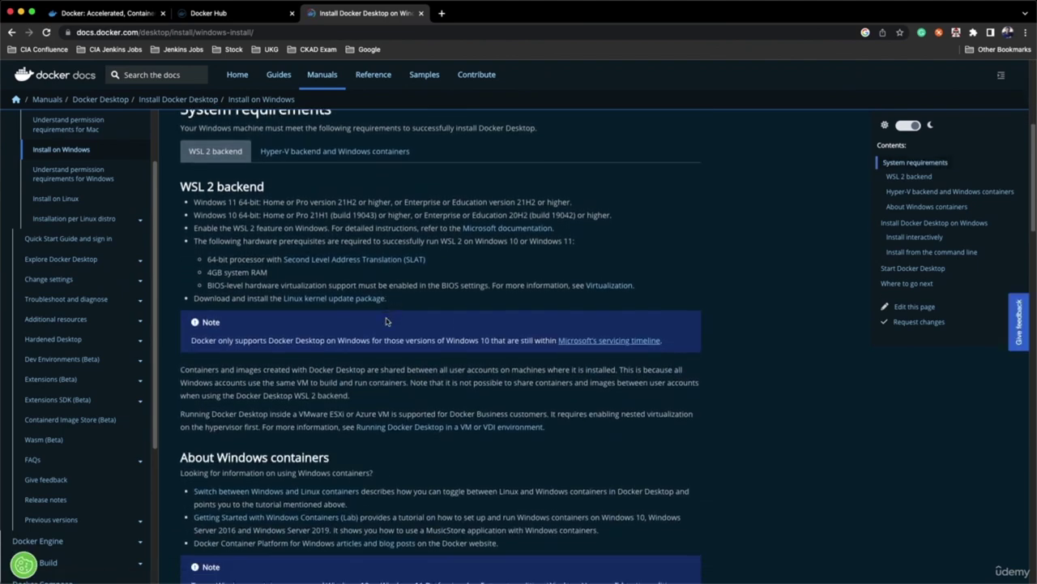
scroll(385, 322, down, 6)
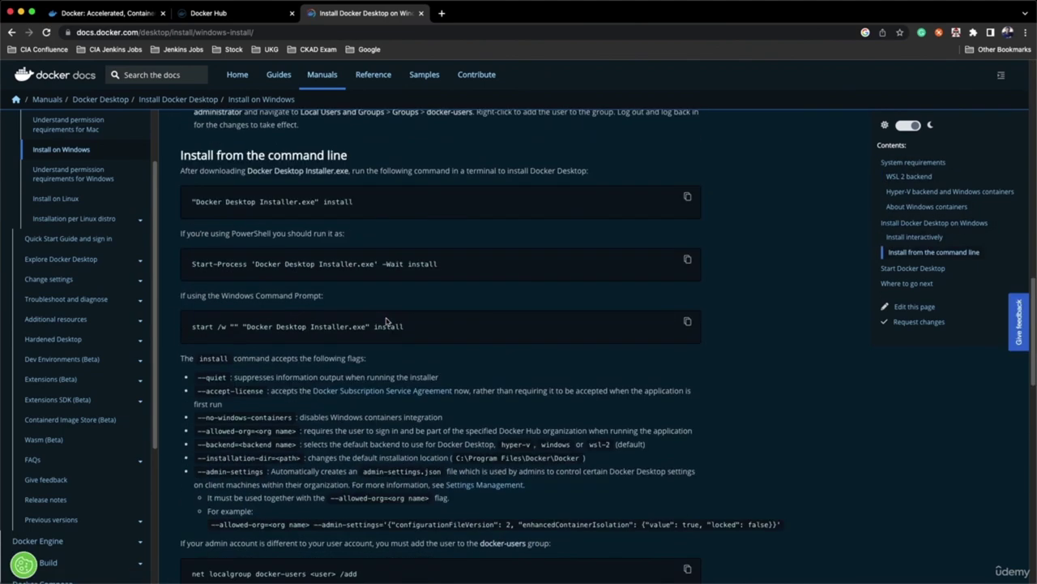
Step: Return to the Install on Mac page and read through its requirements and installation instructions
key(super+bracketleft)
scroll(431, 370, up, 2)
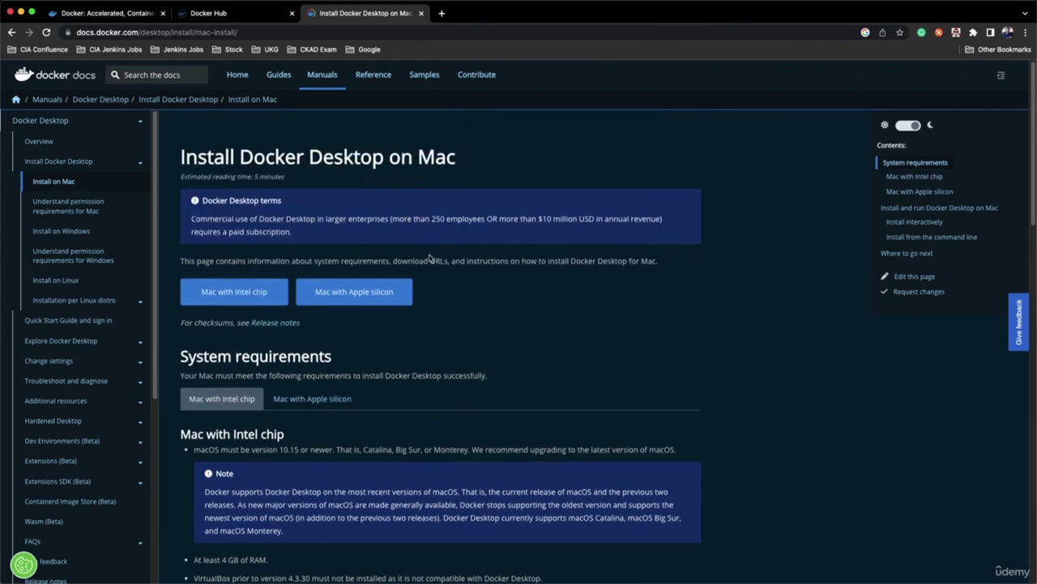
scroll(508, 325, down, 10)
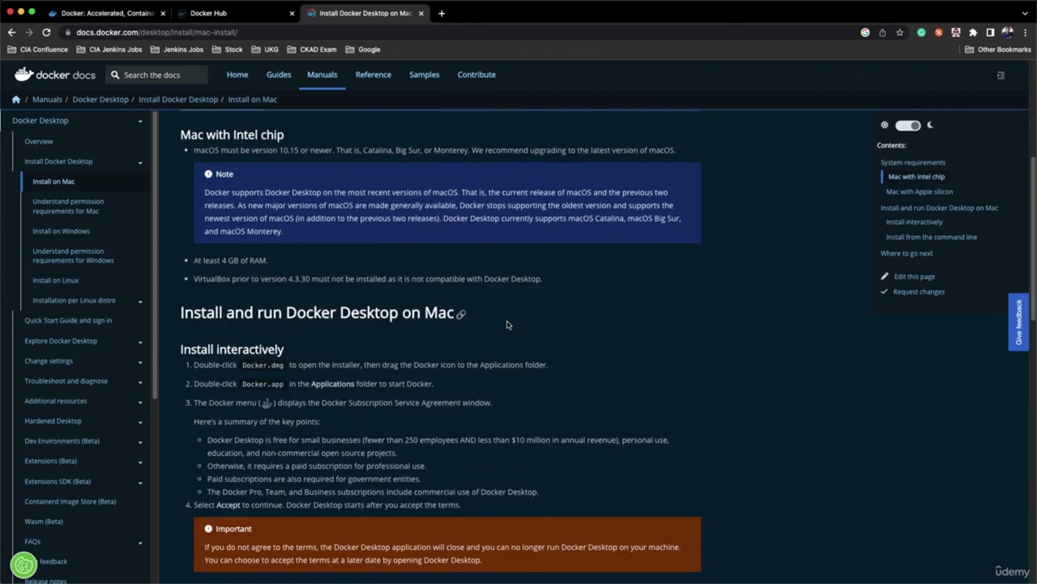
scroll(507, 324, down, 8)
scroll(649, 342, up, 20)
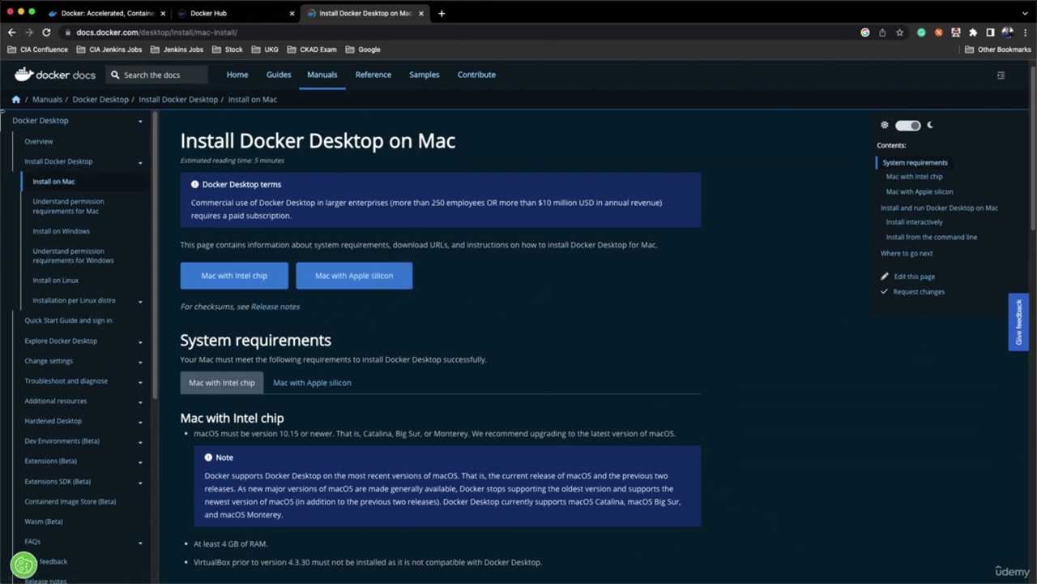
Step: Check this computer's processor type in the About This Mac overview, then return to the Mac installation page
mouse_move(10, 4)
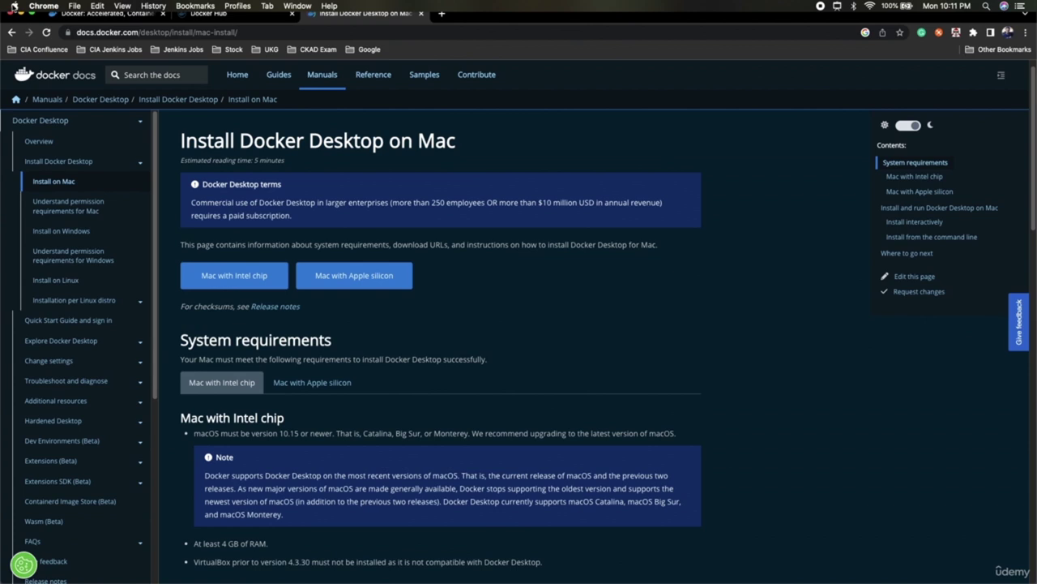
click(13, 7)
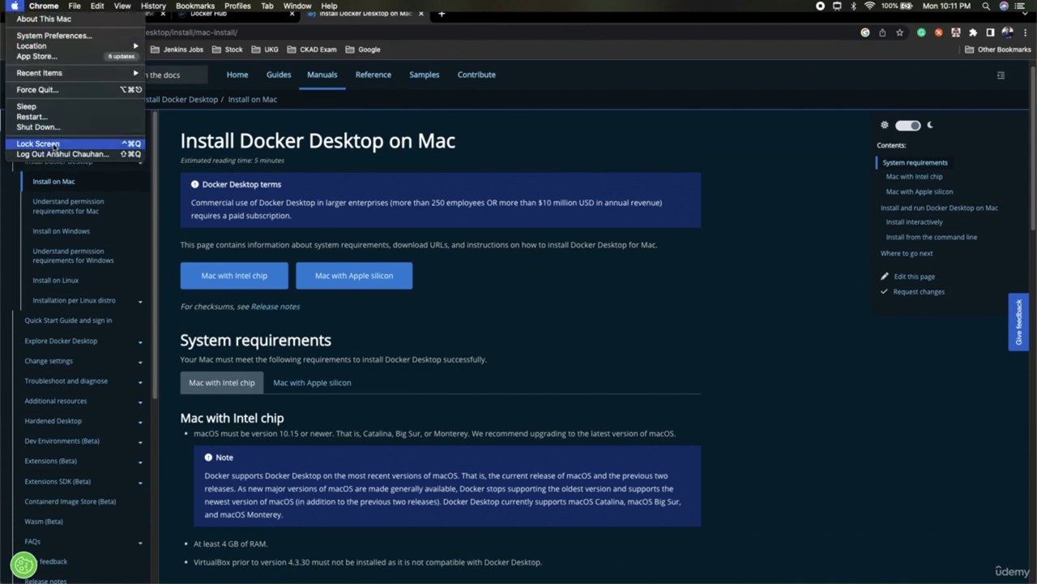
click(63, 20)
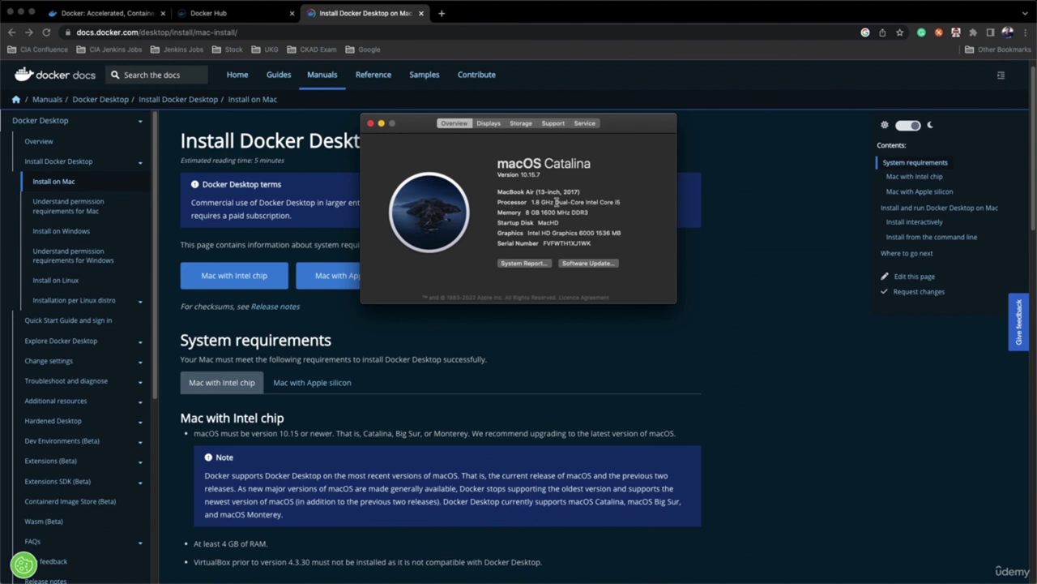
drag(532, 202, 626, 202)
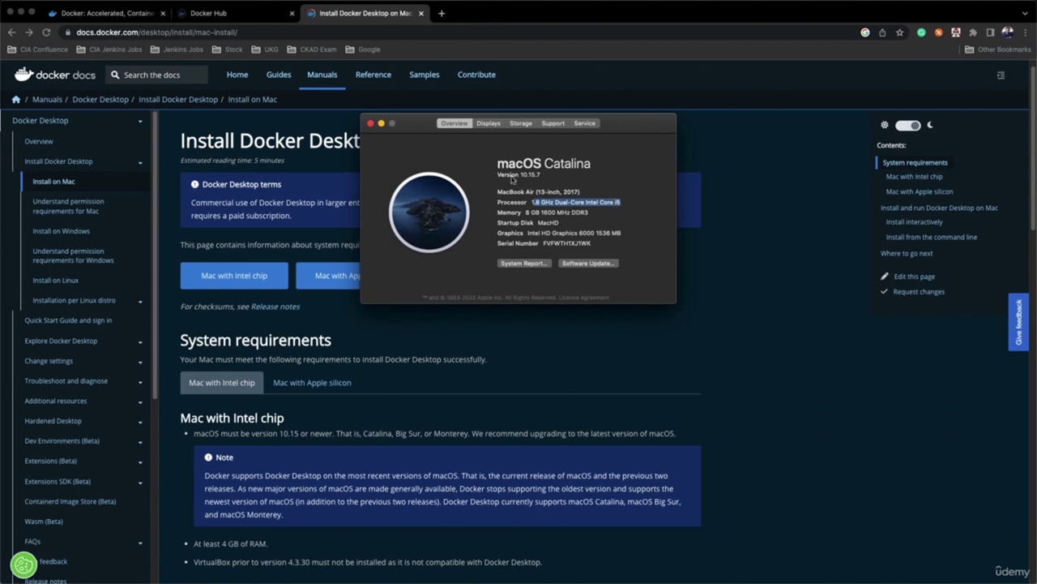
click(790, 337)
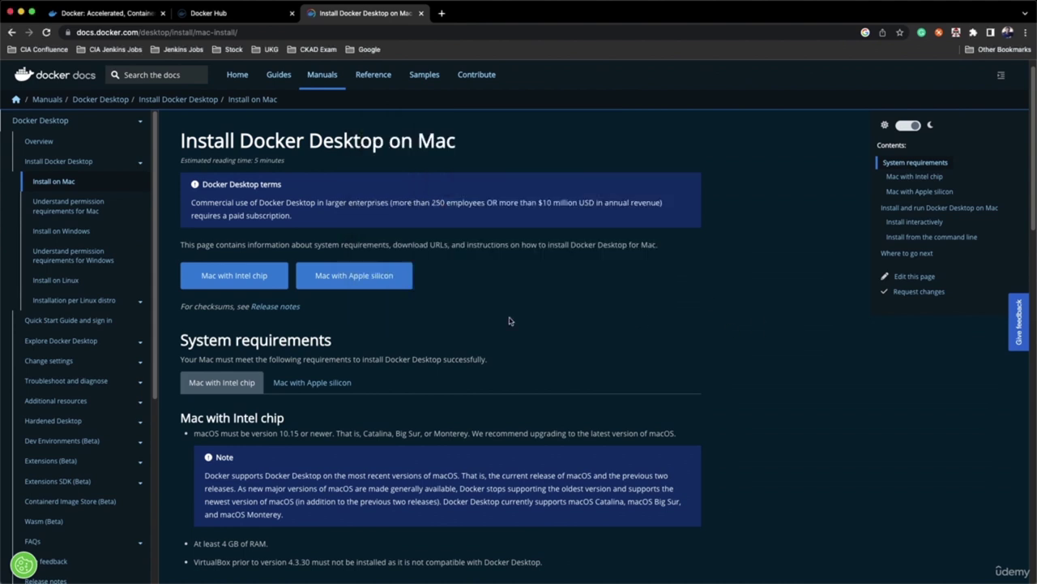
Step: Download the Docker Desktop installer for Mac with Intel chip and review the Install and run Docker Desktop on Mac section
click(241, 276)
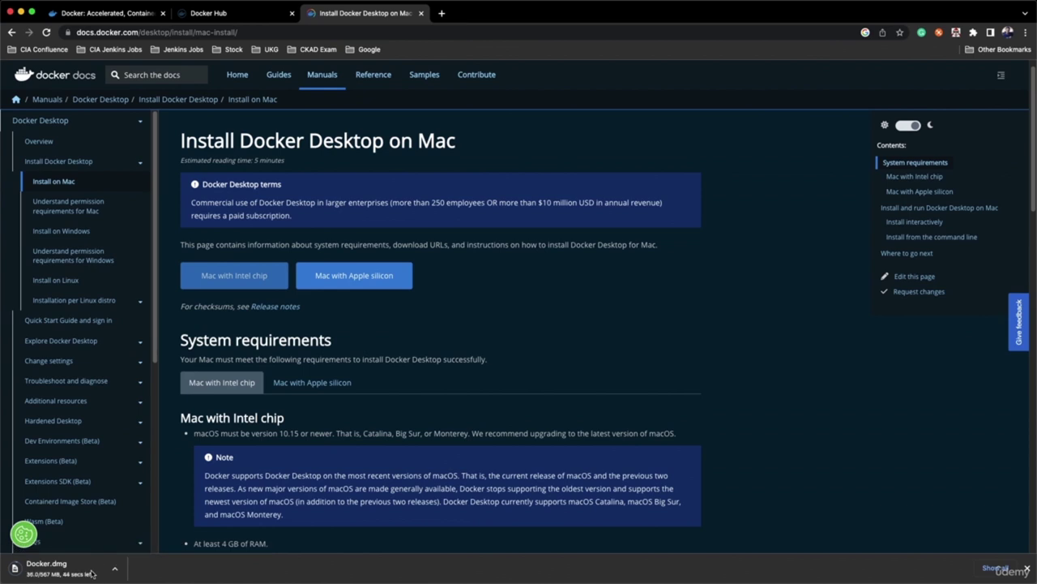
mouse_move(49, 581)
scroll(477, 419, down, 3)
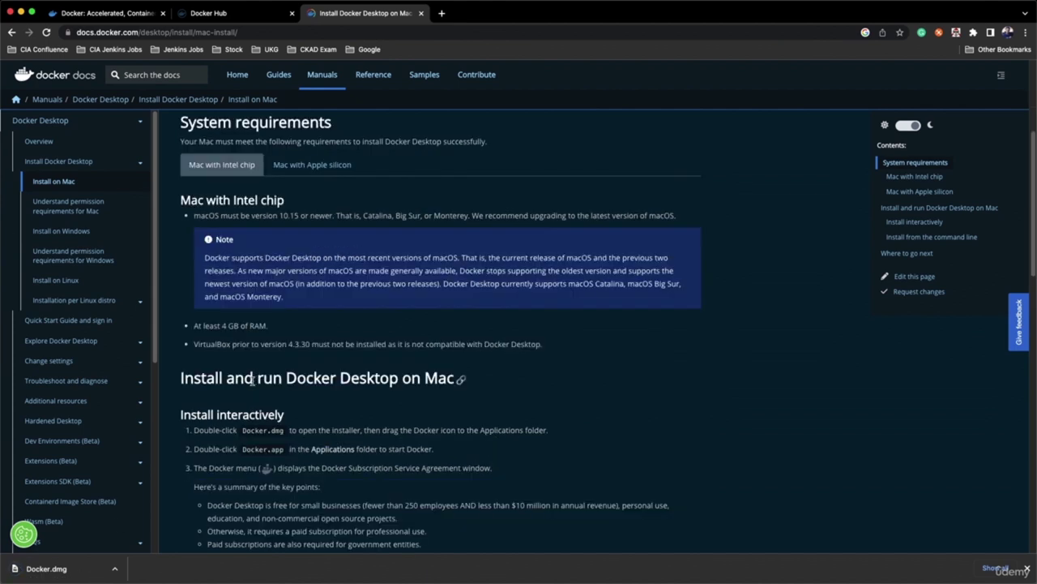
drag(180, 378, 367, 375)
scroll(368, 389, down, 2)
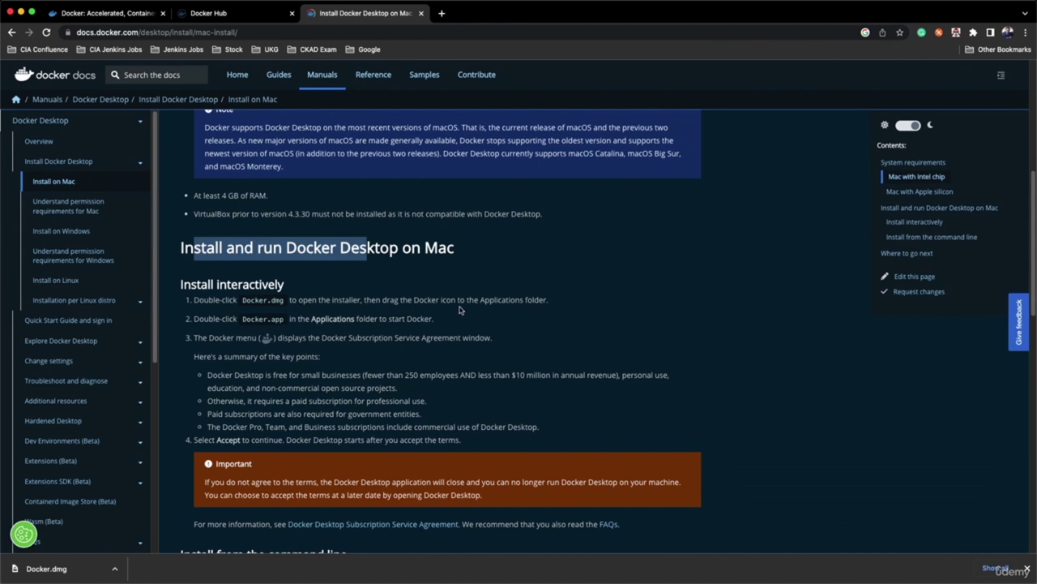
Step: Open the downloaded Docker.dmg, copy Docker into the Applications folder, and enlarge the Applications window to full screen
click(72, 578)
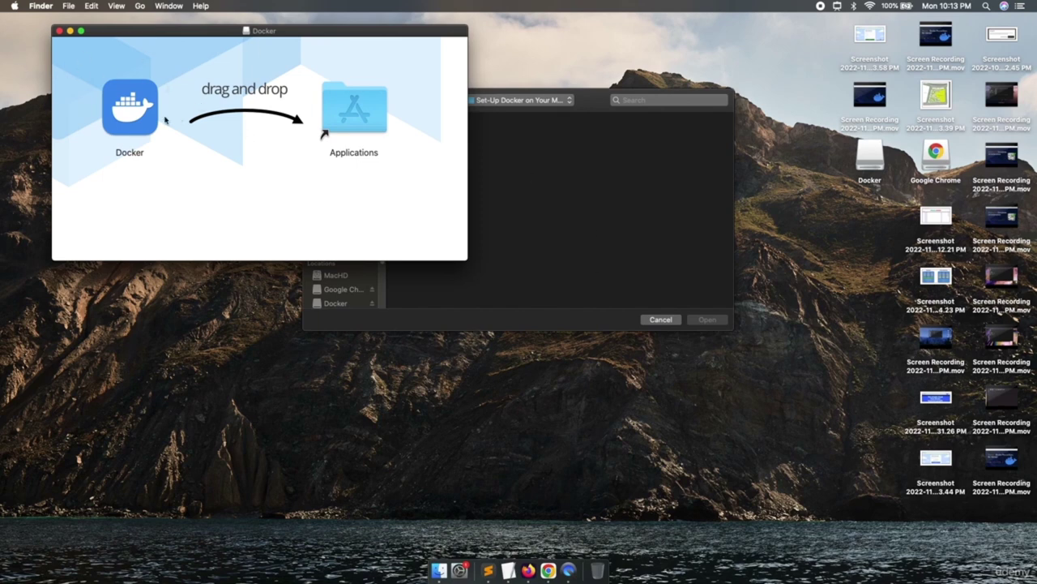
drag(134, 115, 359, 110)
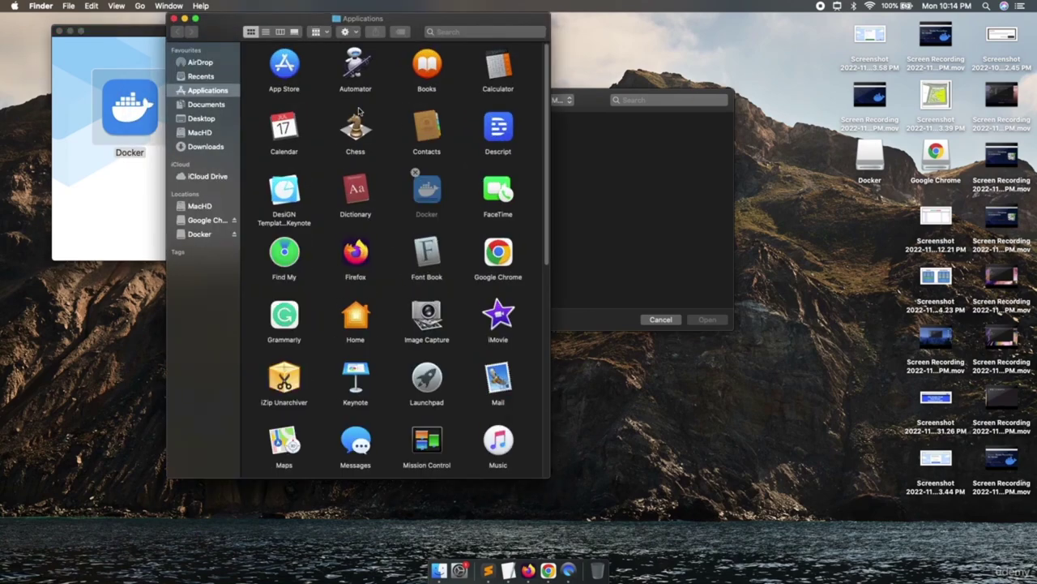
click(194, 18)
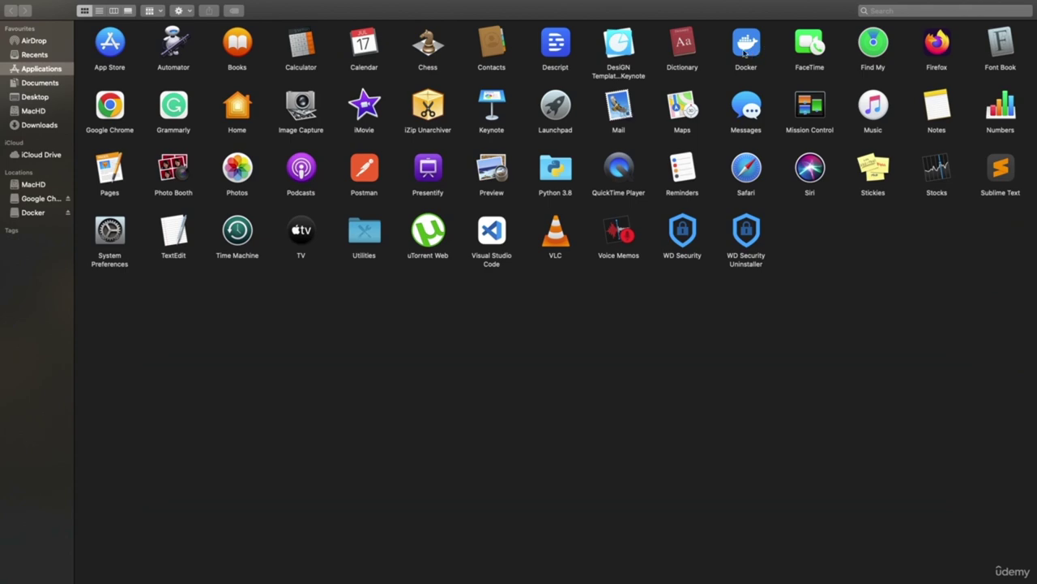
Step: Recheck the interactive installation instructions in the browser and launch Docker from the Applications folder
key(super+Tab)
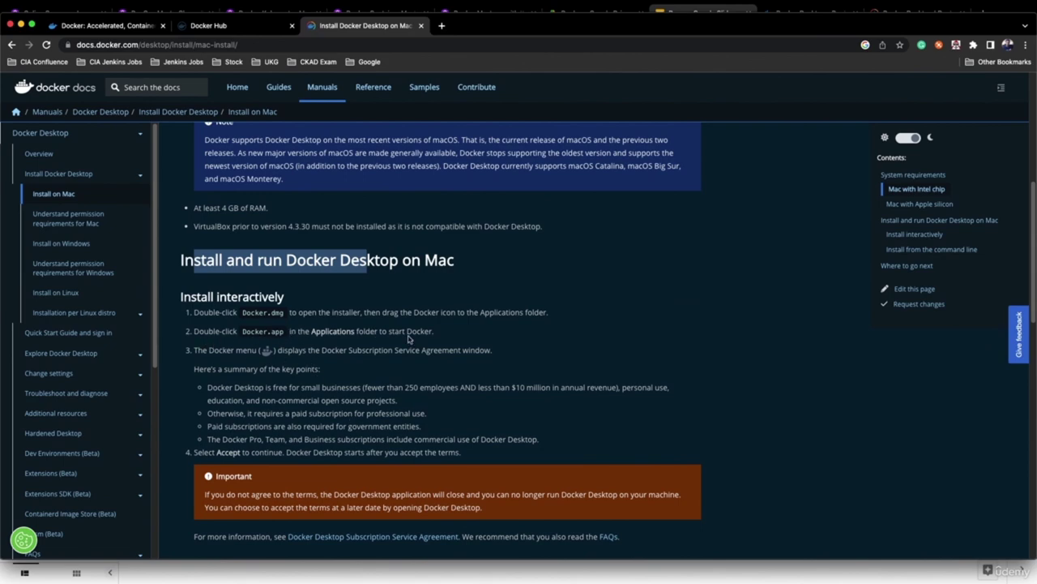
key(super+Tab)
key(super+shift+a)
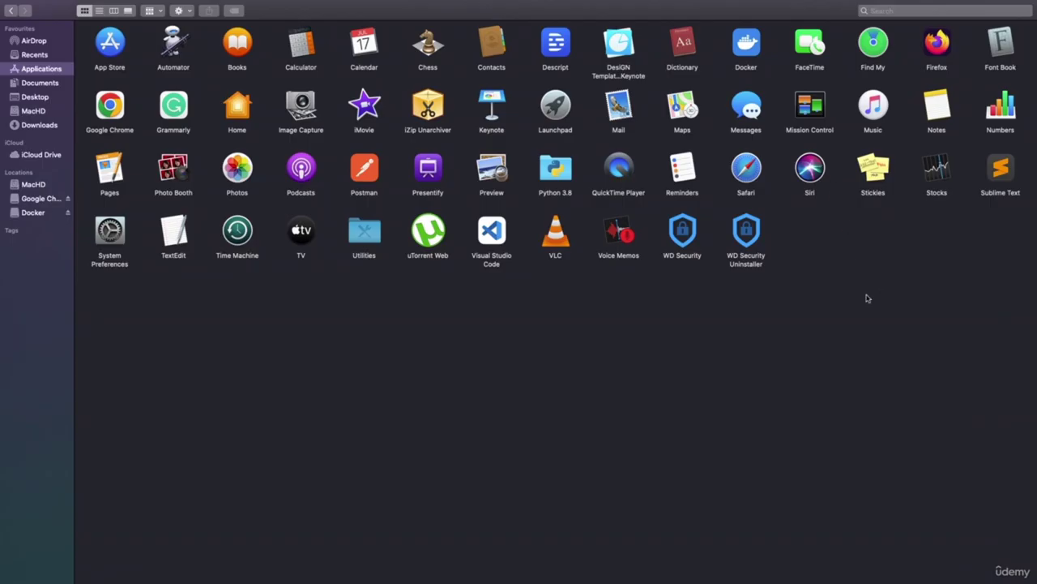
click(750, 47)
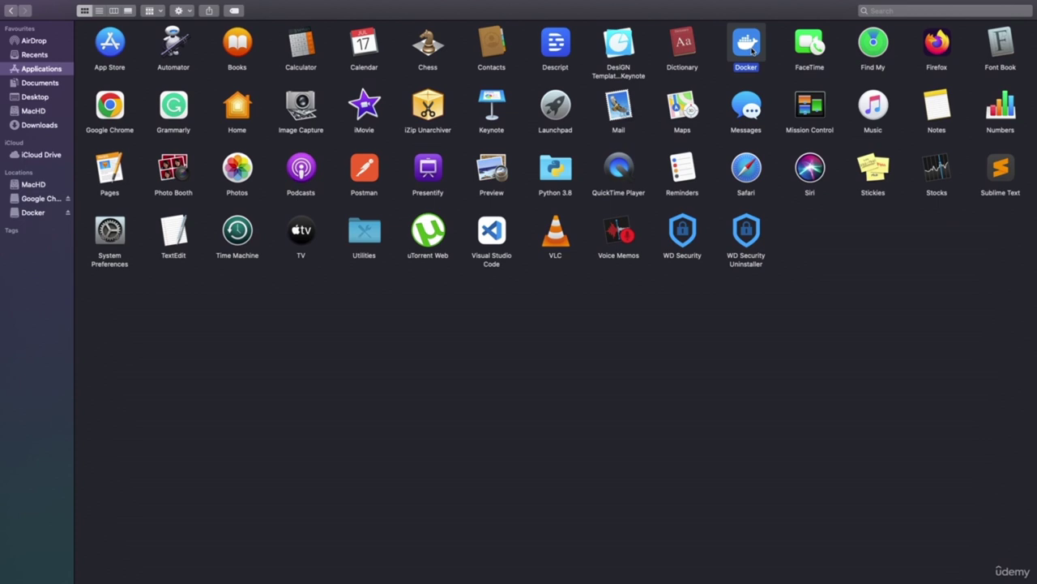
double_click(752, 51)
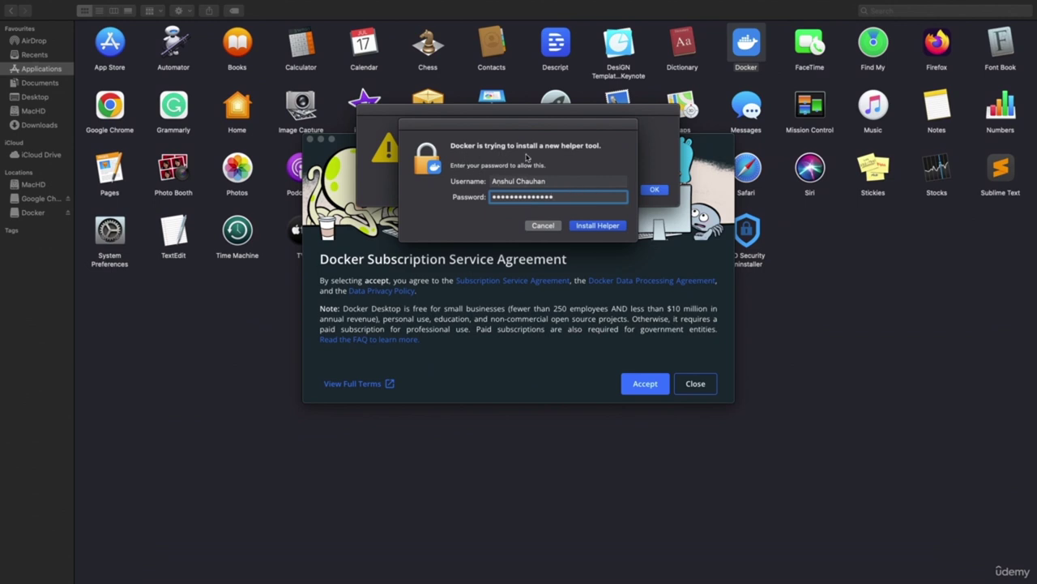
Step: Authorize Docker's helper tool with the account password and accept the Docker Subscription Service Agreement
click(597, 226)
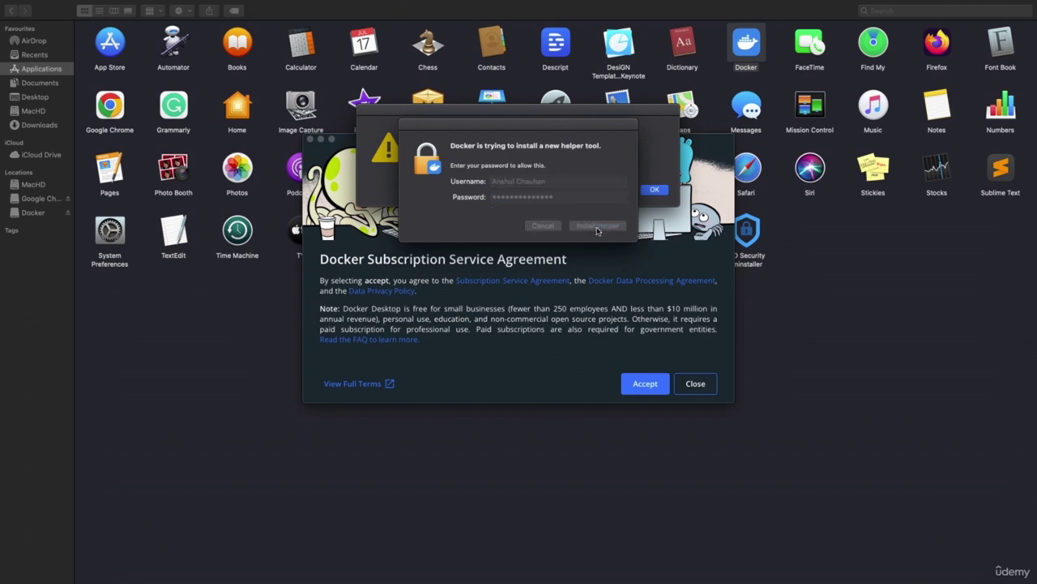
click(655, 190)
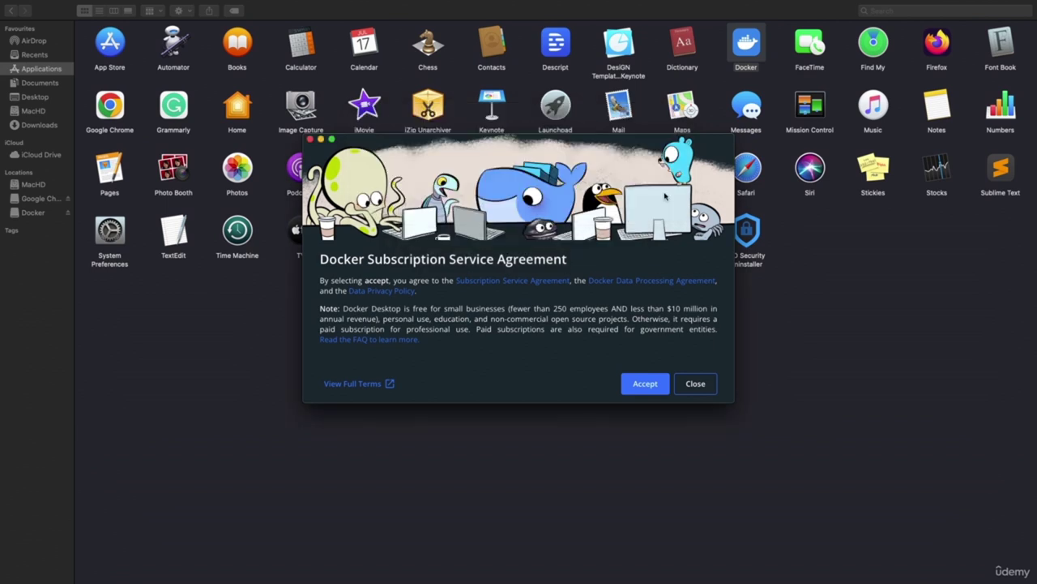
click(645, 386)
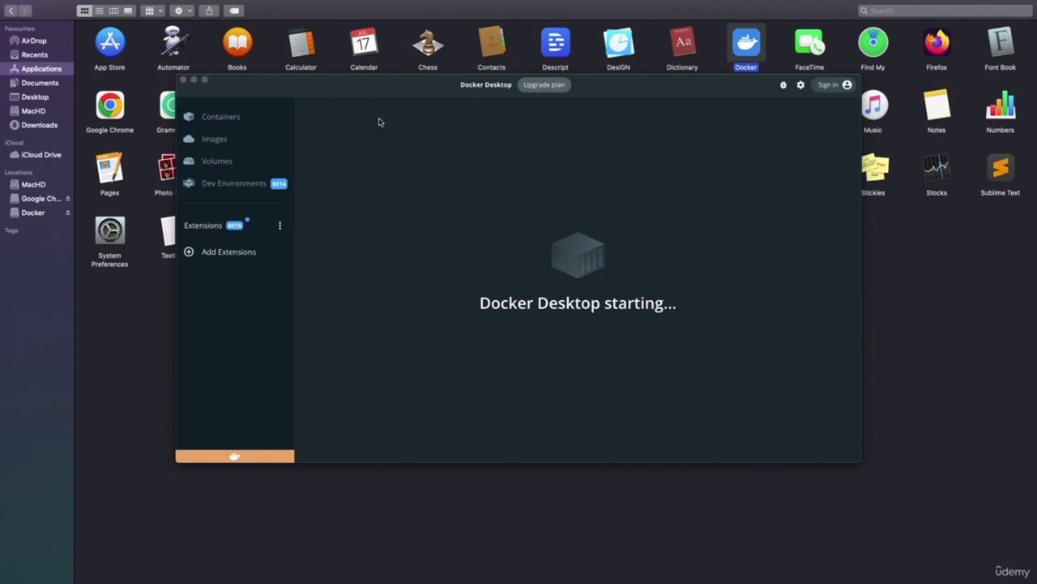
Step: Enlarge the Docker Desktop window to full screen and start the getting-started tutorial
click(205, 80)
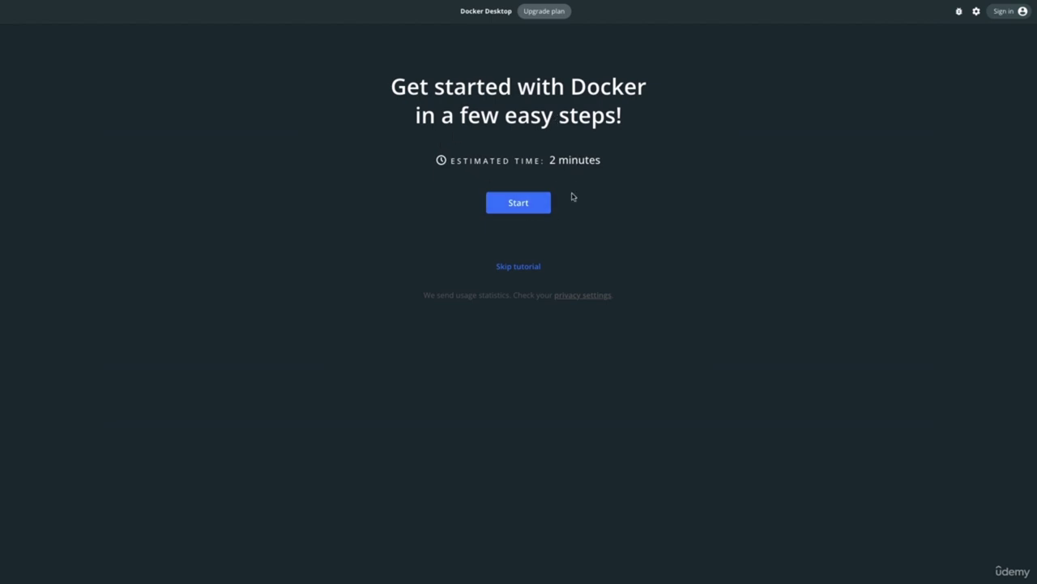
click(523, 205)
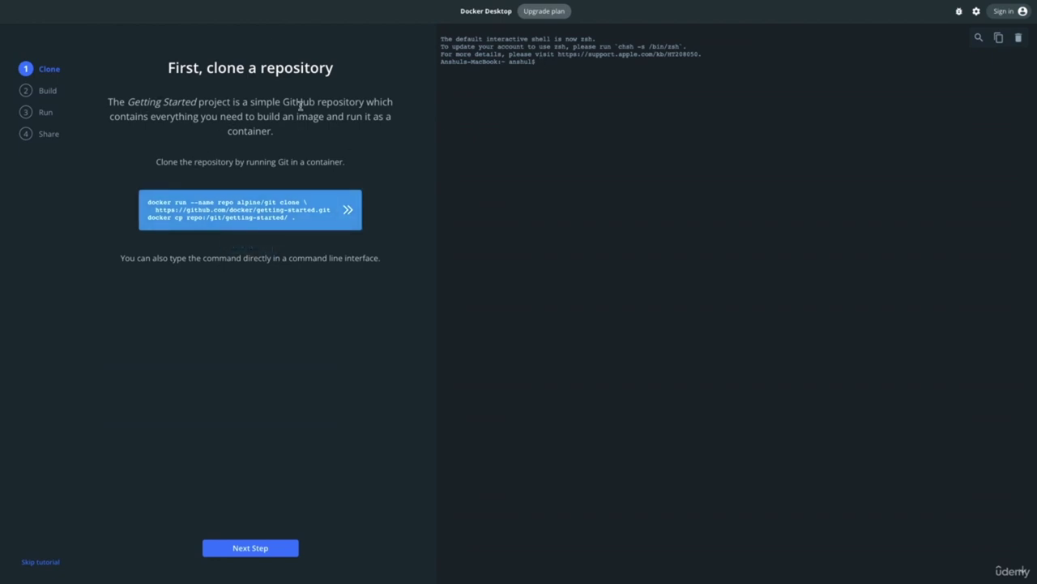
Step: Run the tutorial's terminal commands to clone the getting-started repository and build the docker101tutorial image
click(347, 210)
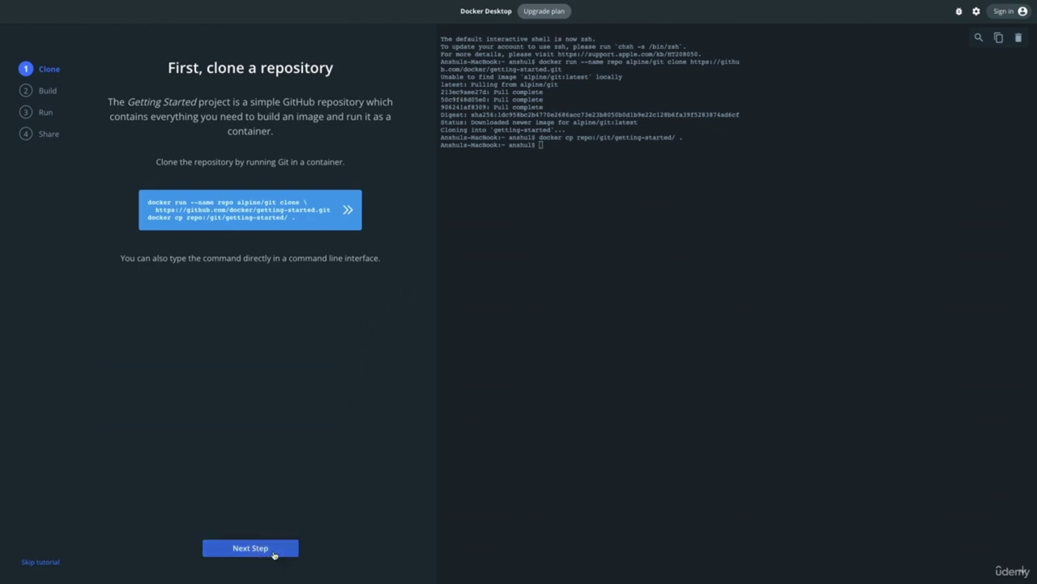
click(274, 555)
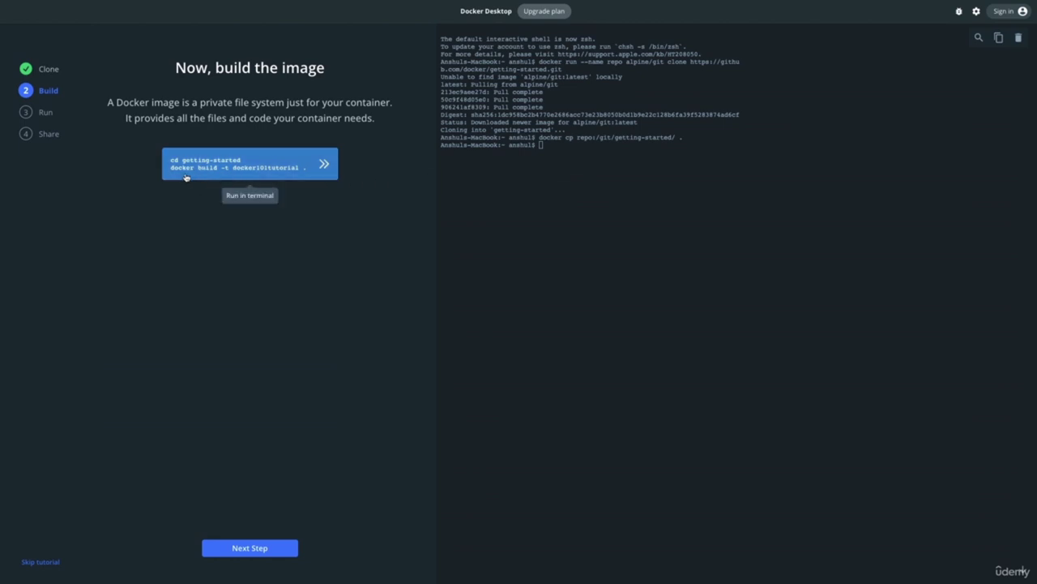
click(322, 165)
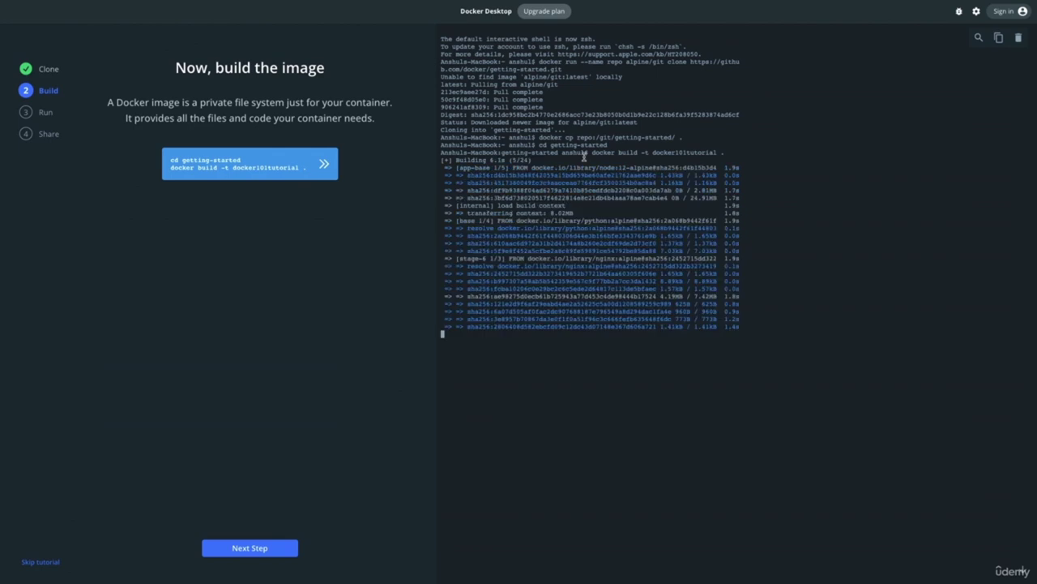
double_click(575, 144)
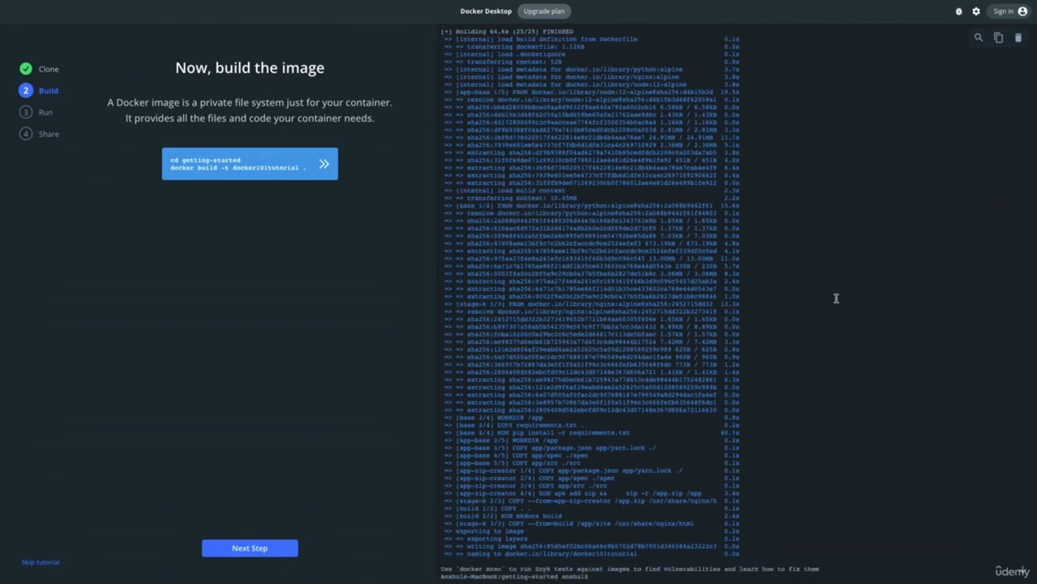
Step: Continue to the Run stage, start the docker-tutorial container on port 80:80, and highlight the container ID in the terminal output
click(272, 549)
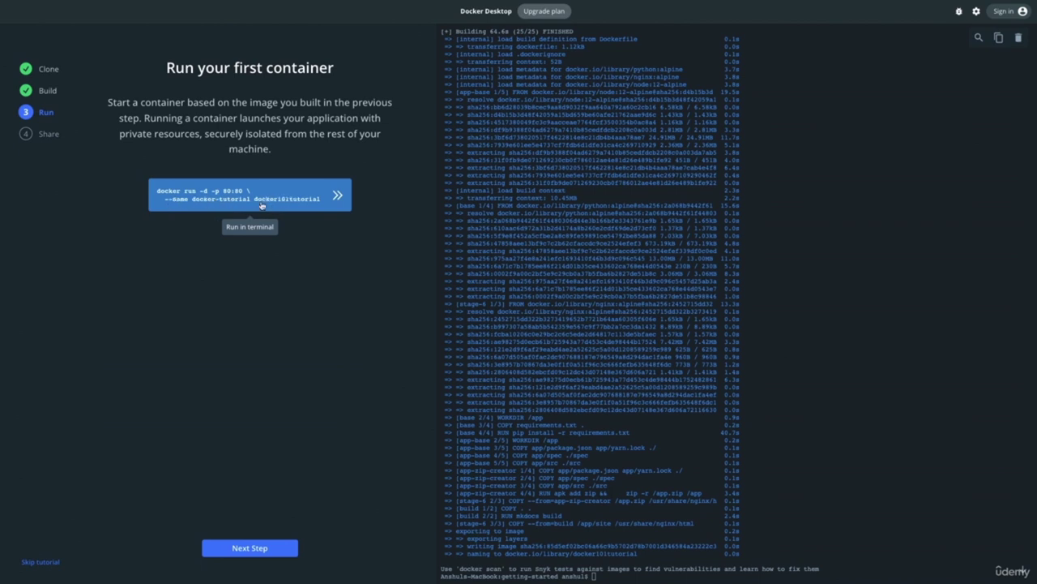
click(341, 198)
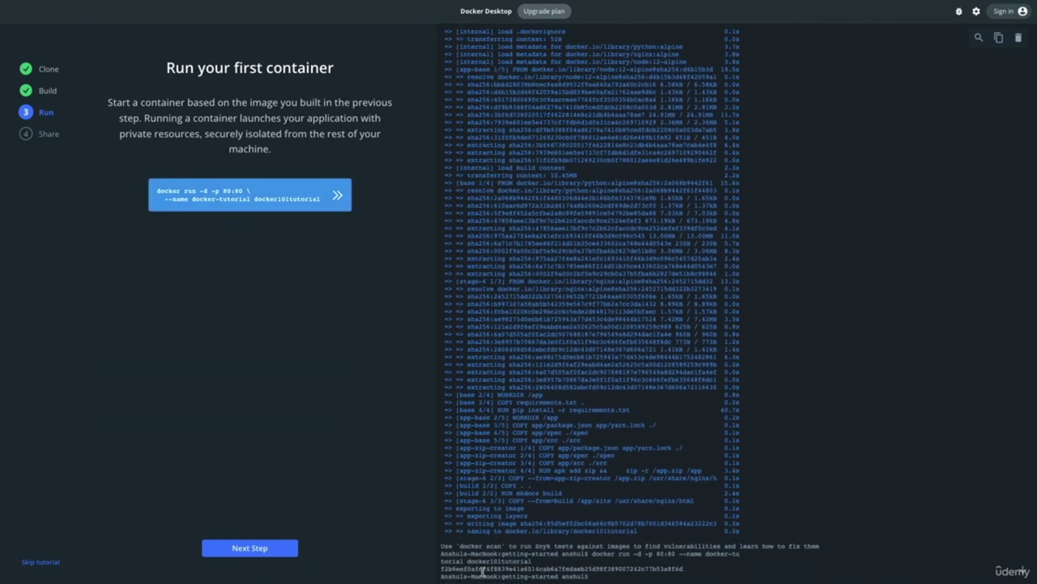
drag(443, 568, 682, 569)
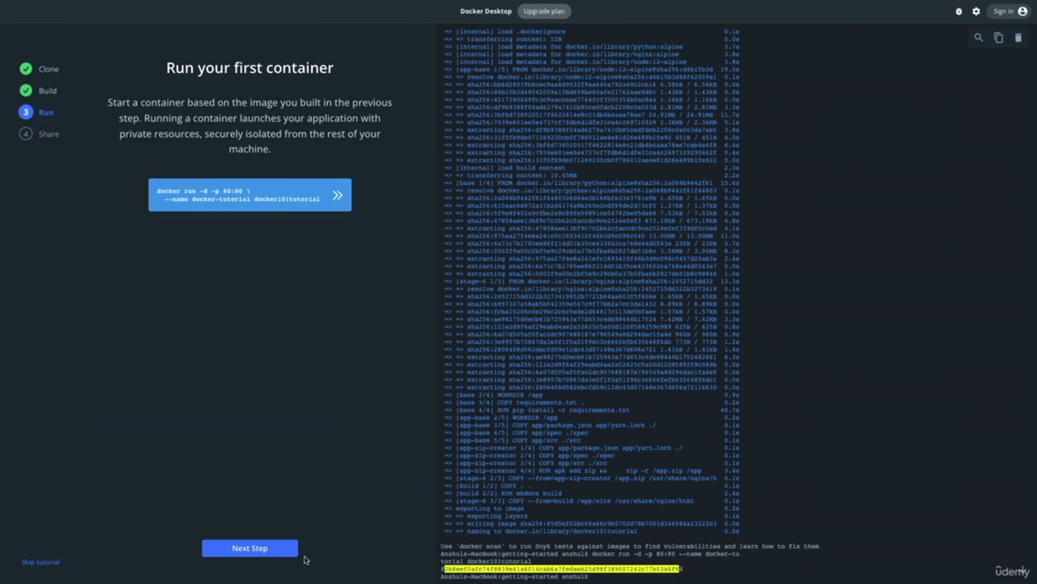
Step: Finish the tutorial without sharing the image and go directly to the Dashboard
click(268, 551)
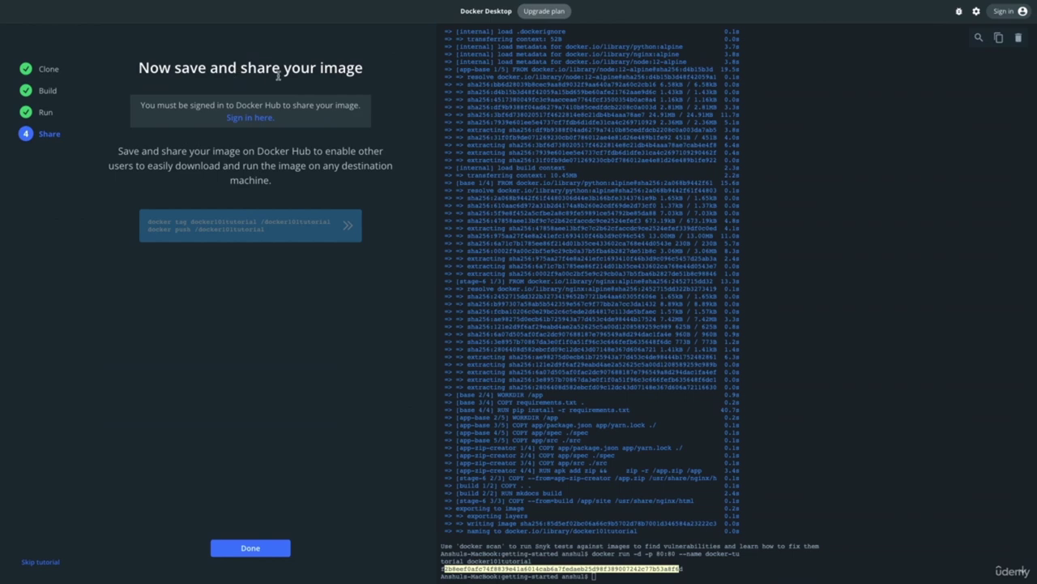
click(252, 556)
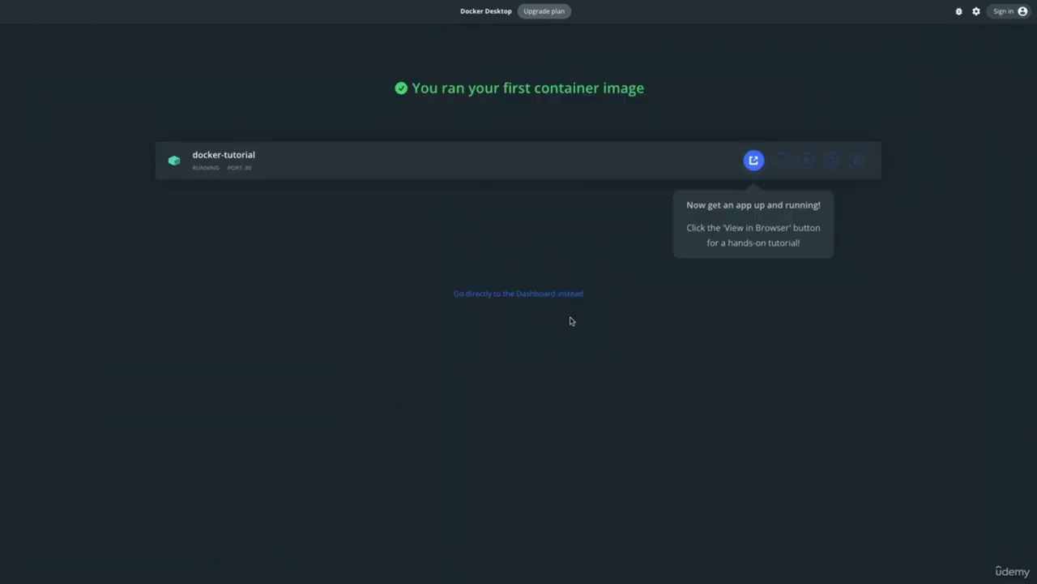
click(525, 295)
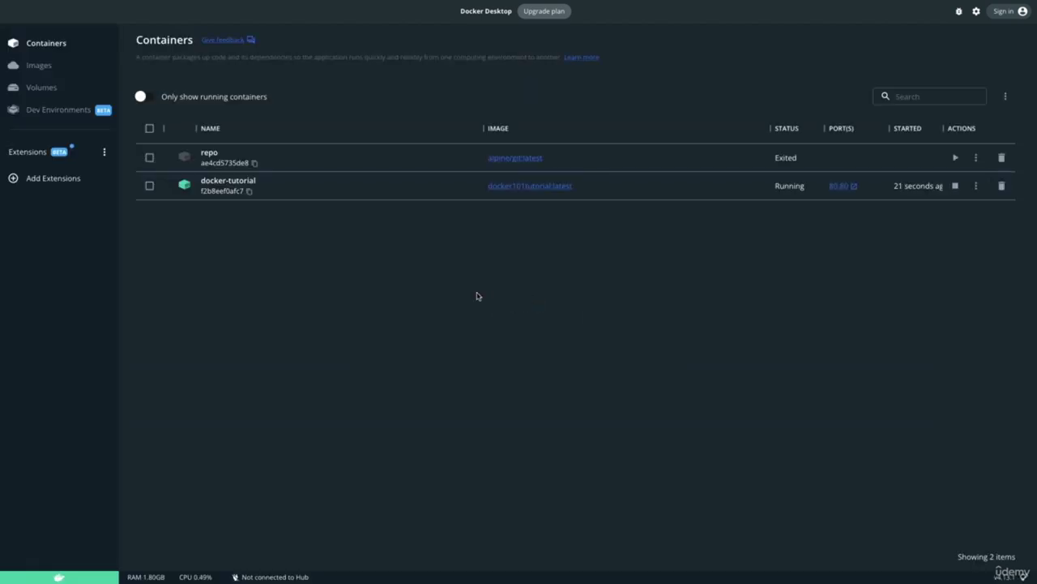
Step: Review the locally stored images and return to the containers list
click(41, 69)
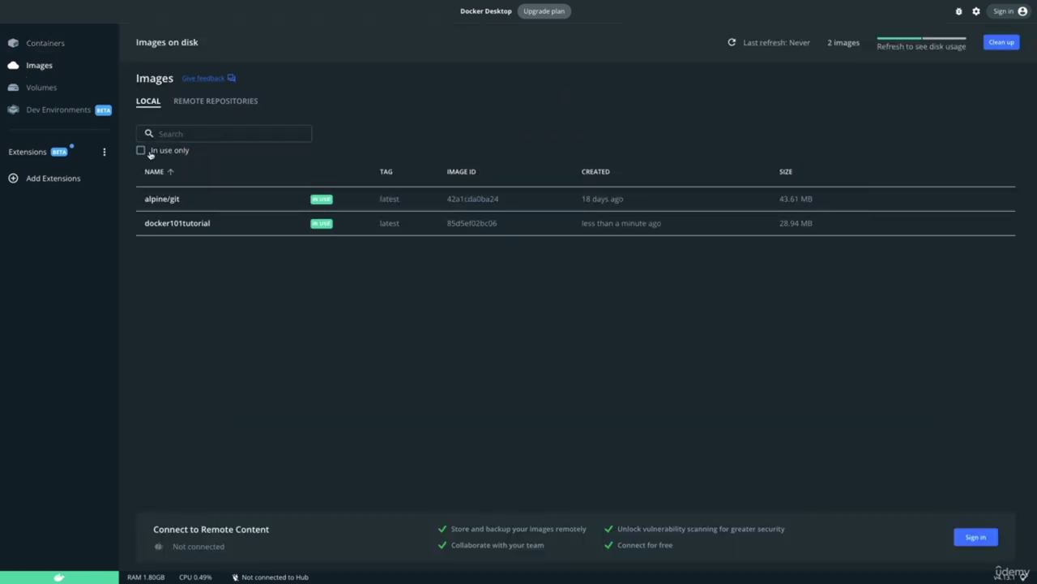
mouse_move(174, 234)
click(24, 50)
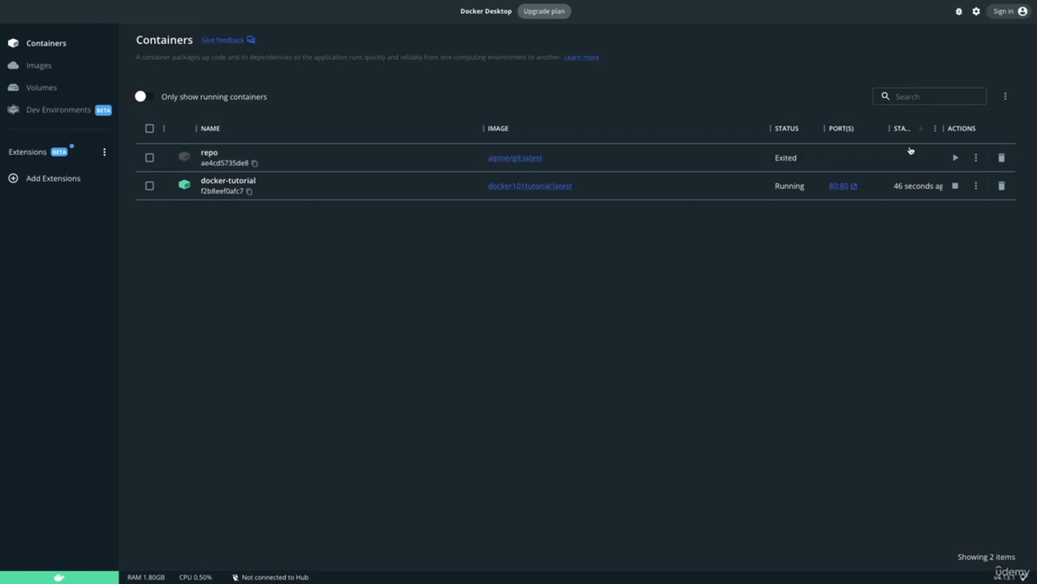
Step: Permanently delete the docker-tutorial and repo containers
click(1002, 186)
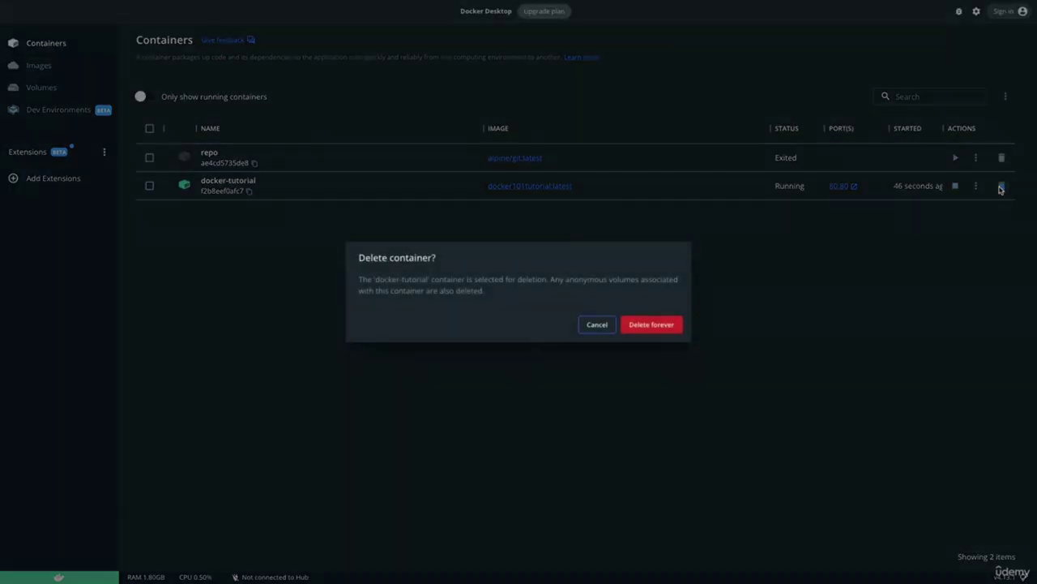
click(658, 326)
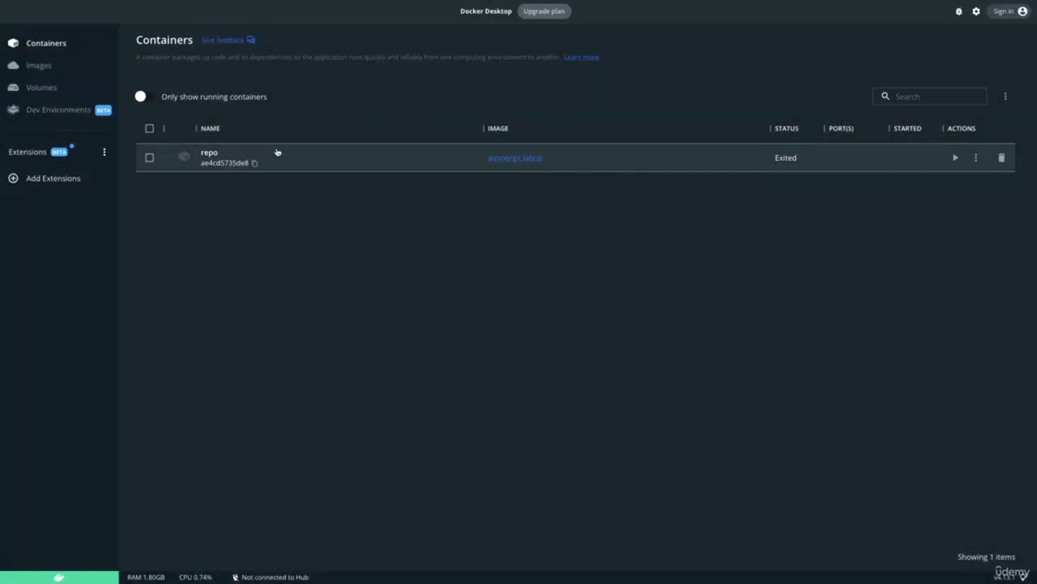
click(1002, 157)
click(648, 327)
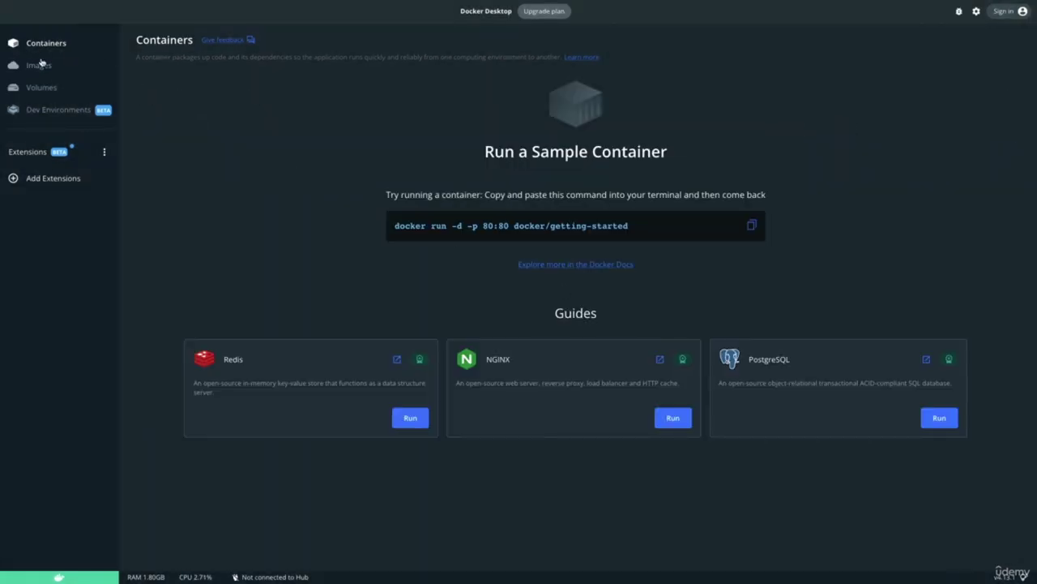
Step: Permanently delete the docker101tutorial and alpine/git images from the local images
click(39, 66)
mouse_move(649, 230)
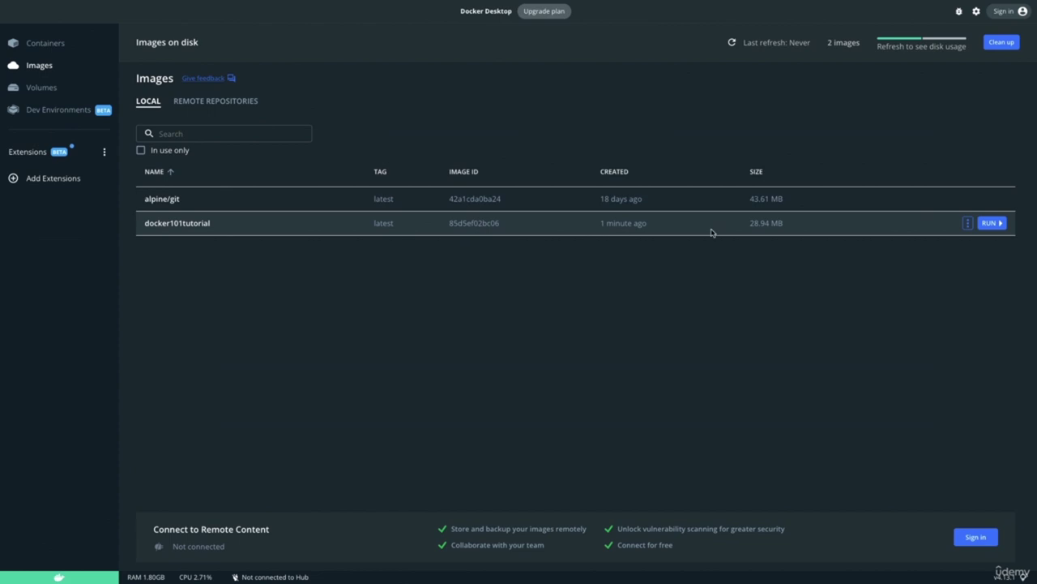
click(968, 222)
click(942, 294)
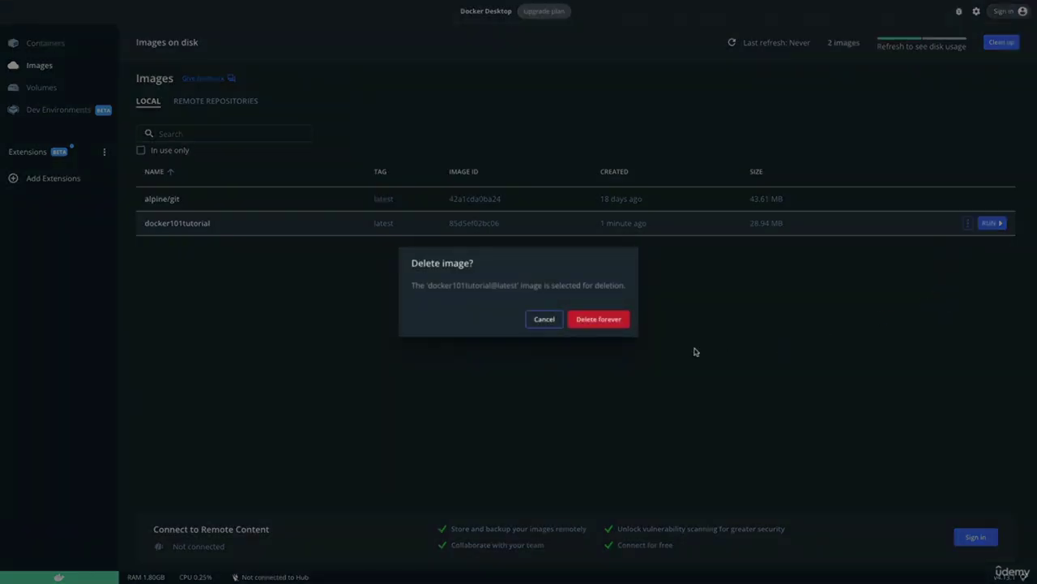
click(612, 328)
click(968, 198)
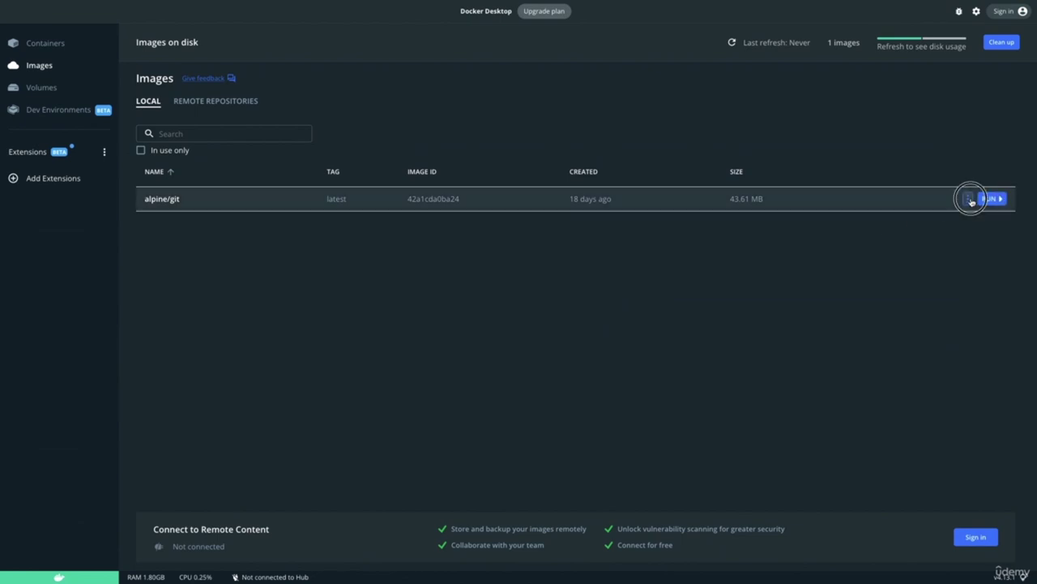
click(939, 270)
click(603, 320)
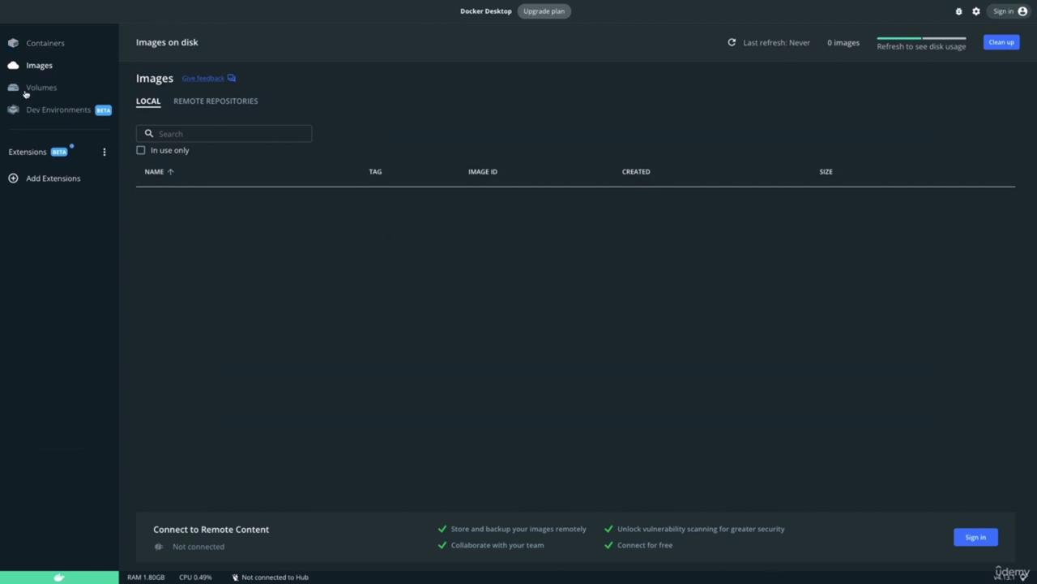
Step: Check Docker Desktop's running status and available options from the macOS menu bar, then dismiss them
mouse_move(978, 3)
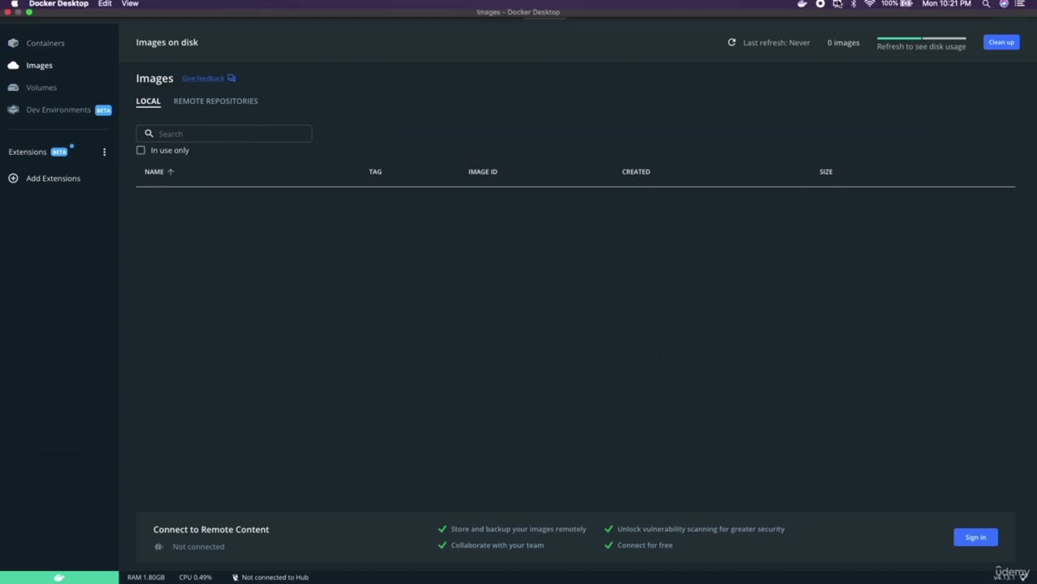
click(803, 7)
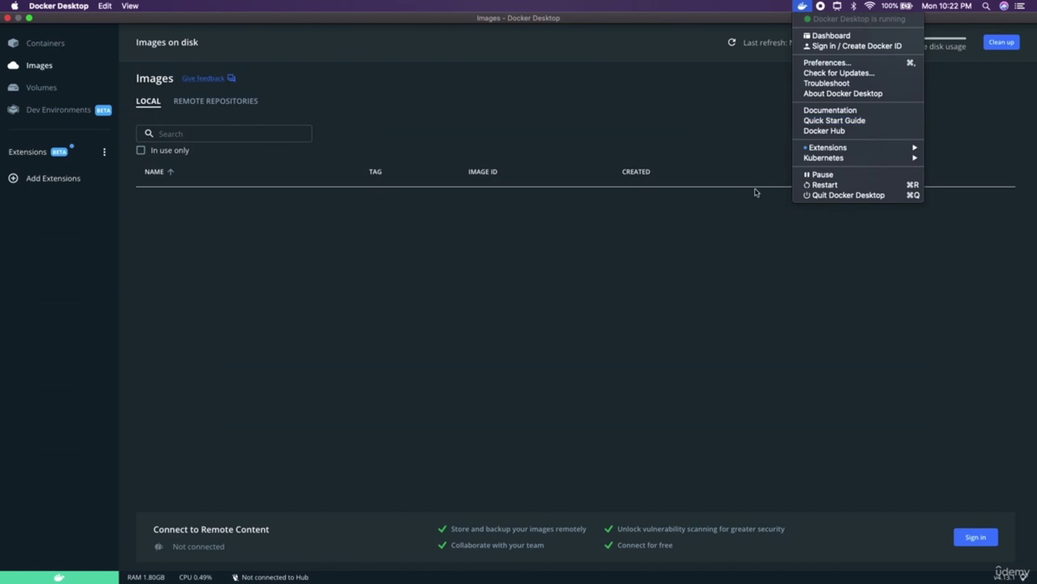
click(734, 263)
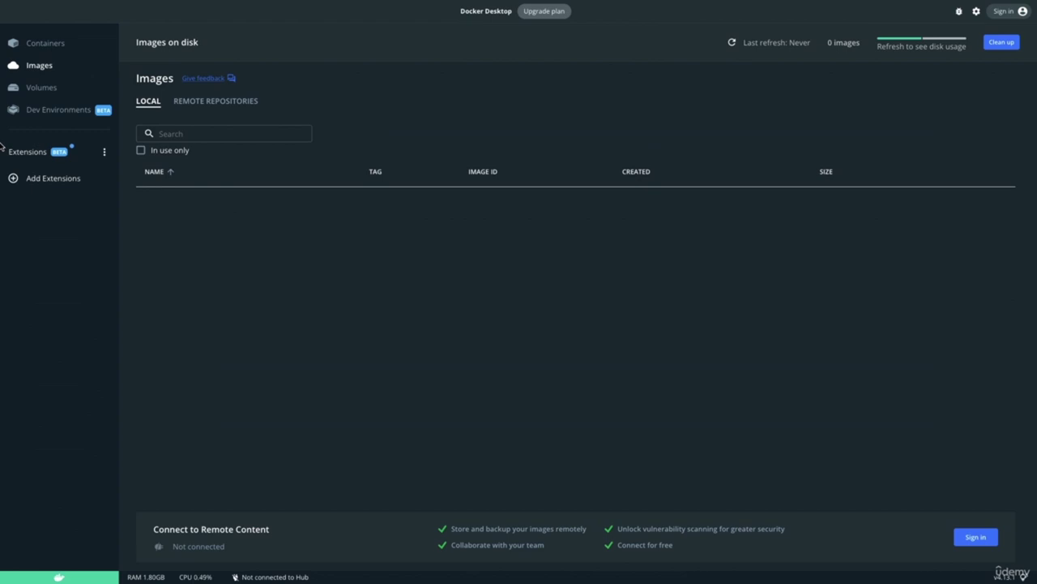
Step: Switch to the browser's Docker documentation and review the interactive and command-line installation instructions for Docker Desktop on Windows
key(super+Tab)
key(super+Tab)
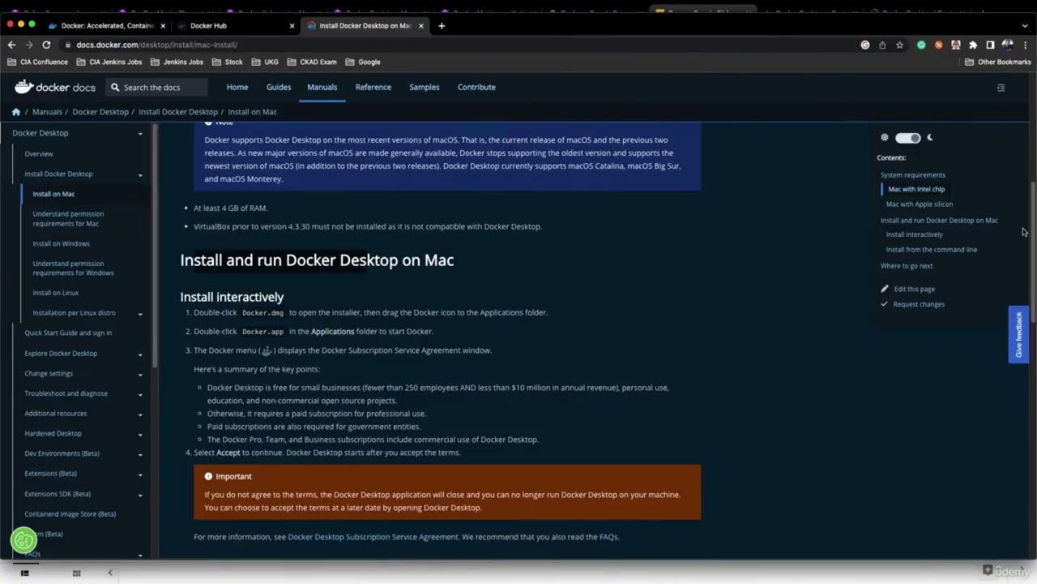
click(77, 244)
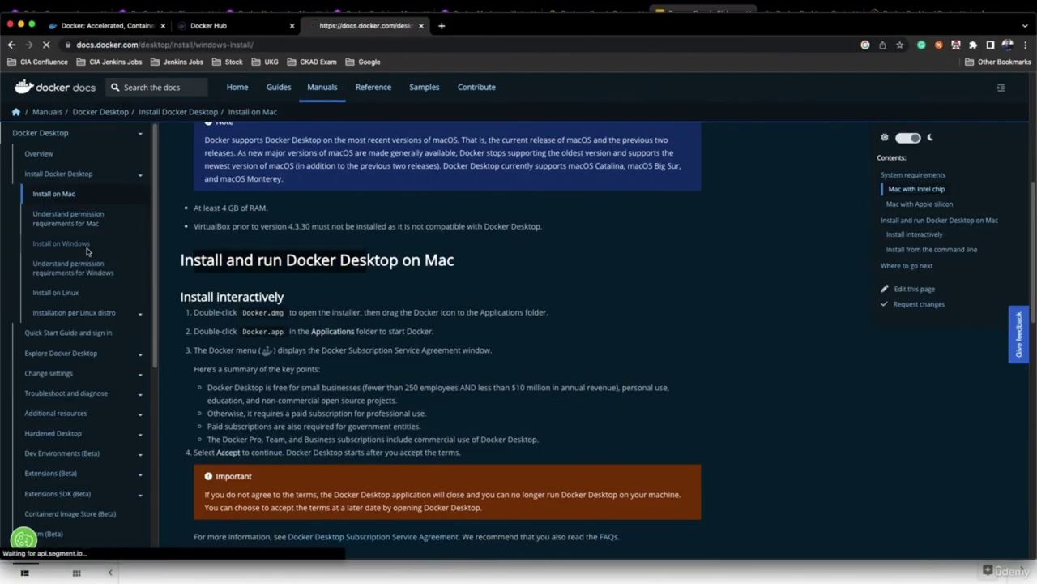
scroll(310, 299, down, 2)
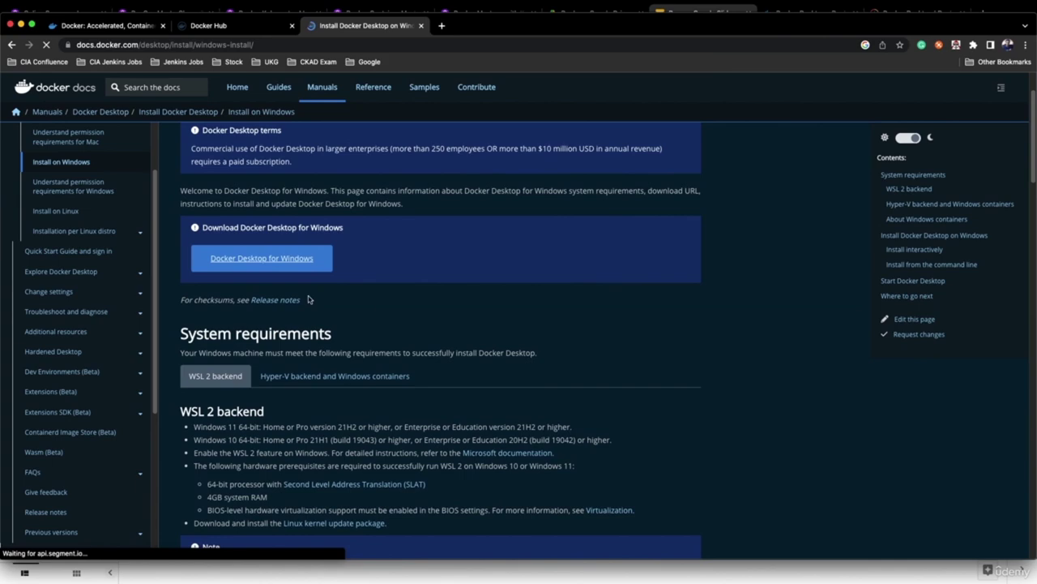
scroll(264, 292, down, 10)
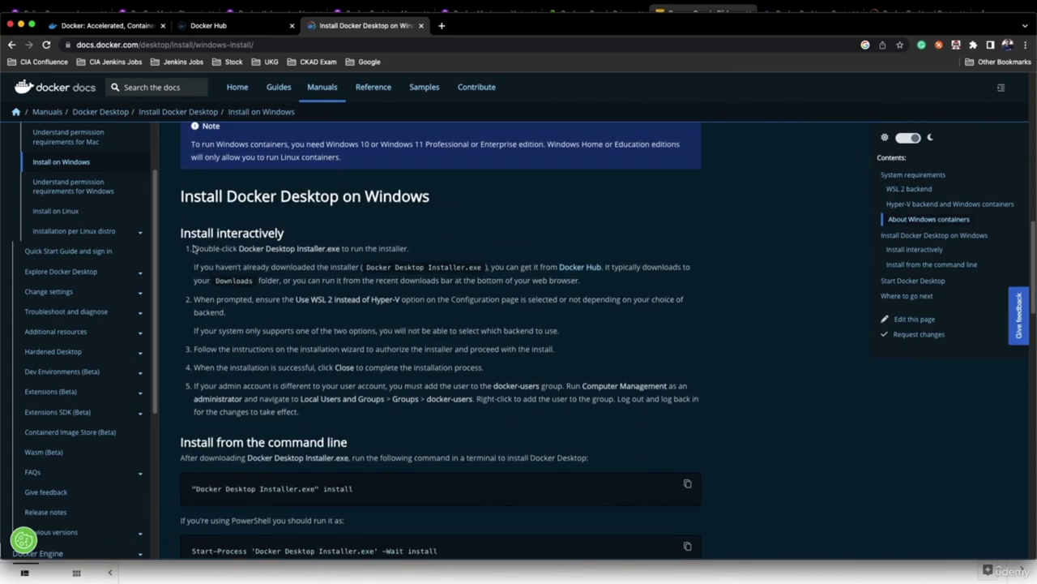
scroll(301, 309, down, 4)
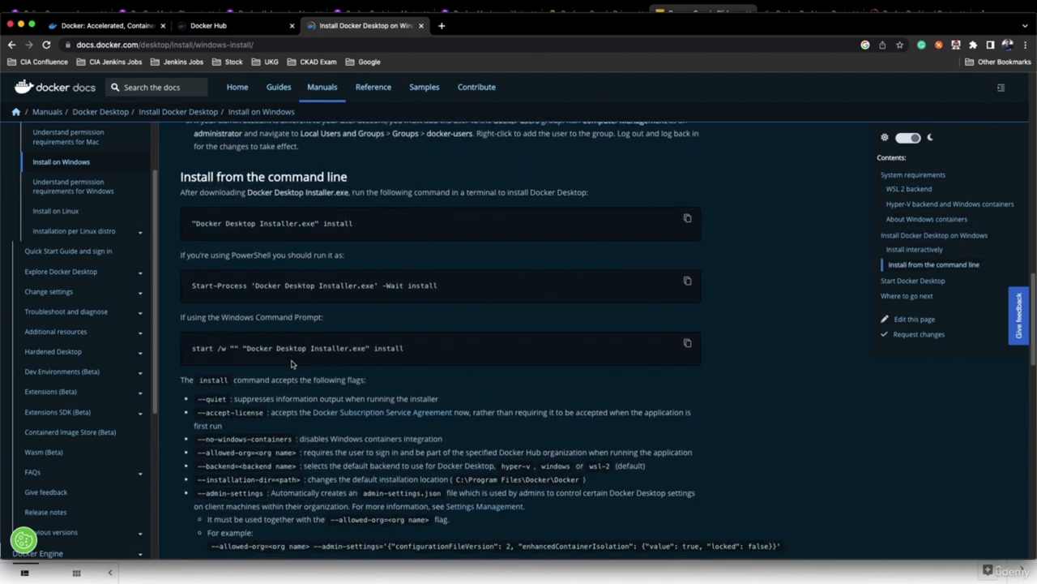
scroll(216, 328, up, 5)
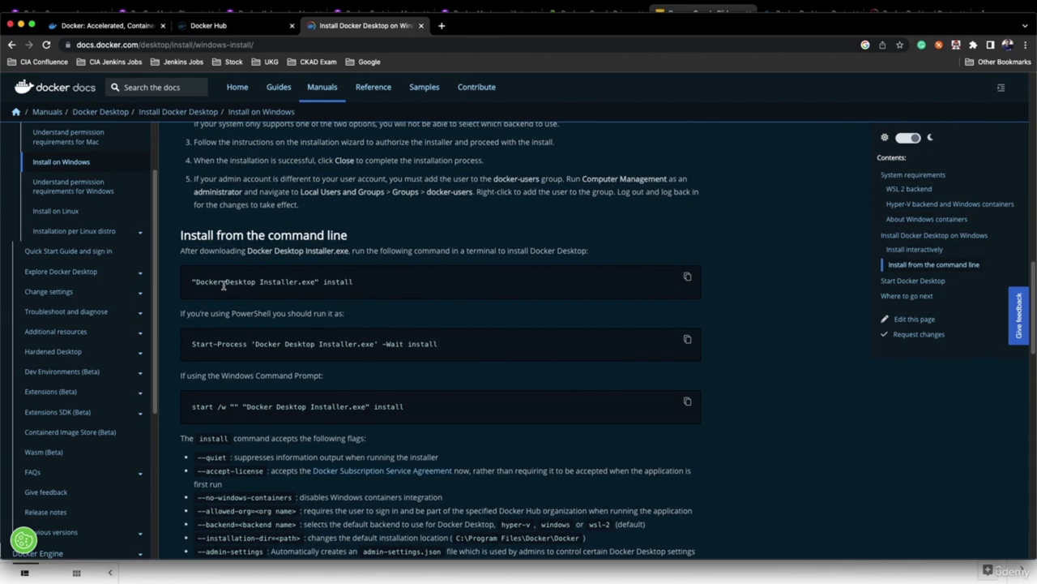